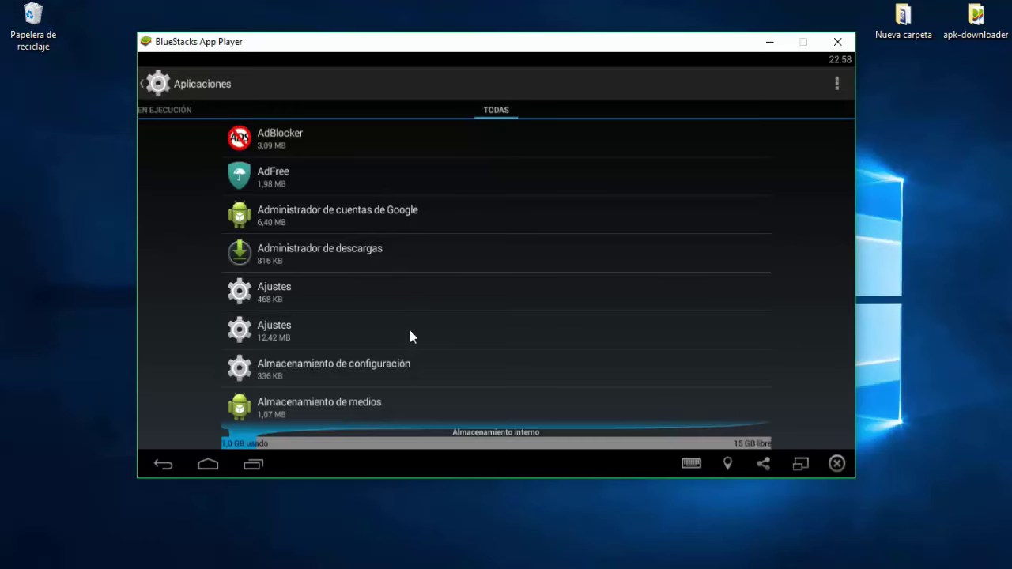
Disable the built-in BS-Services application from the list of all apps
{"action": "left_click_drag", "start_coordinate": [410, 330], "coordinate": [467, 156]}
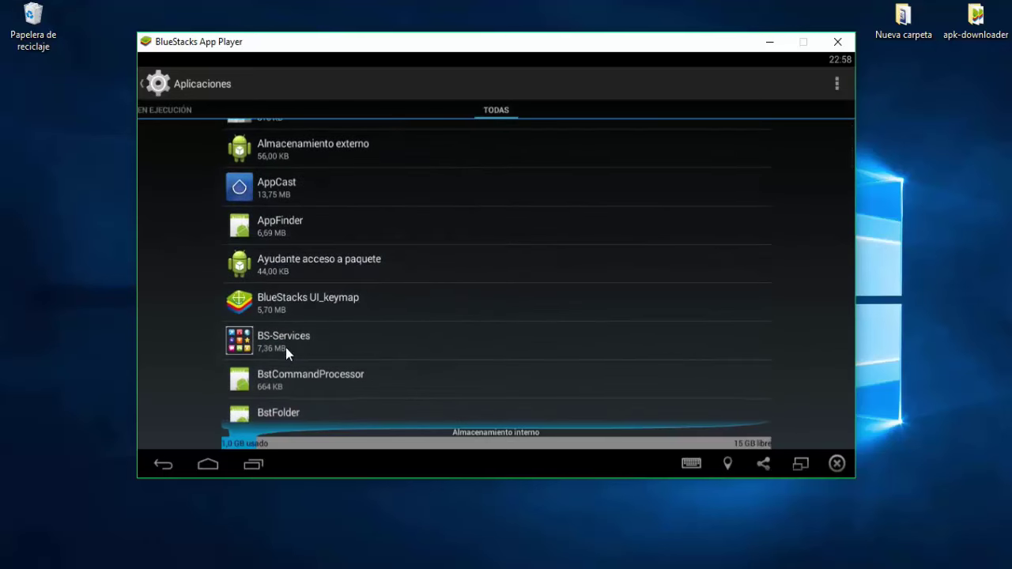
{"action": "left_click", "coordinate": [346, 343]}
{"action": "left_click", "coordinate": [631, 156]}
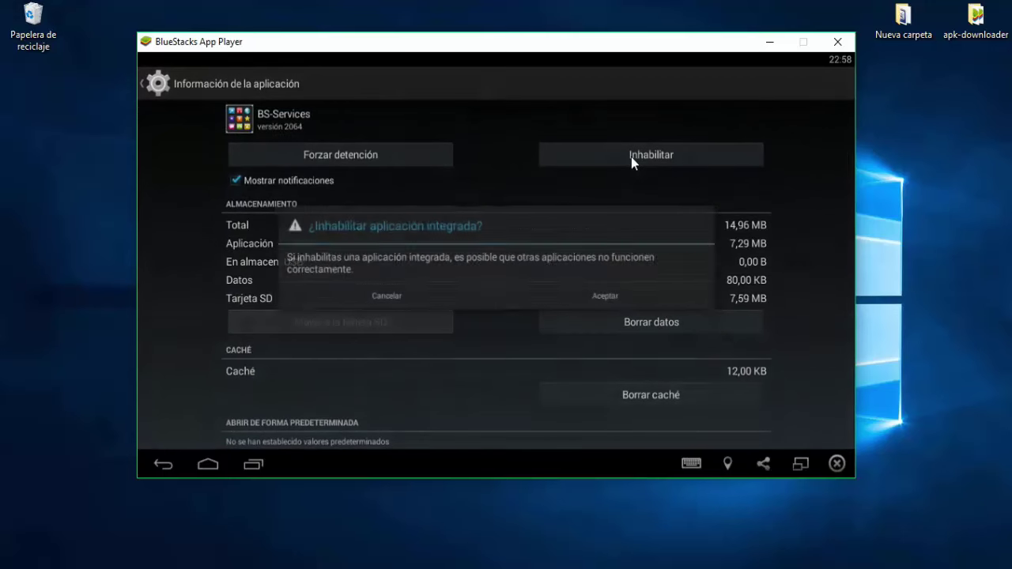
{"action": "left_click", "coordinate": [560, 294]}
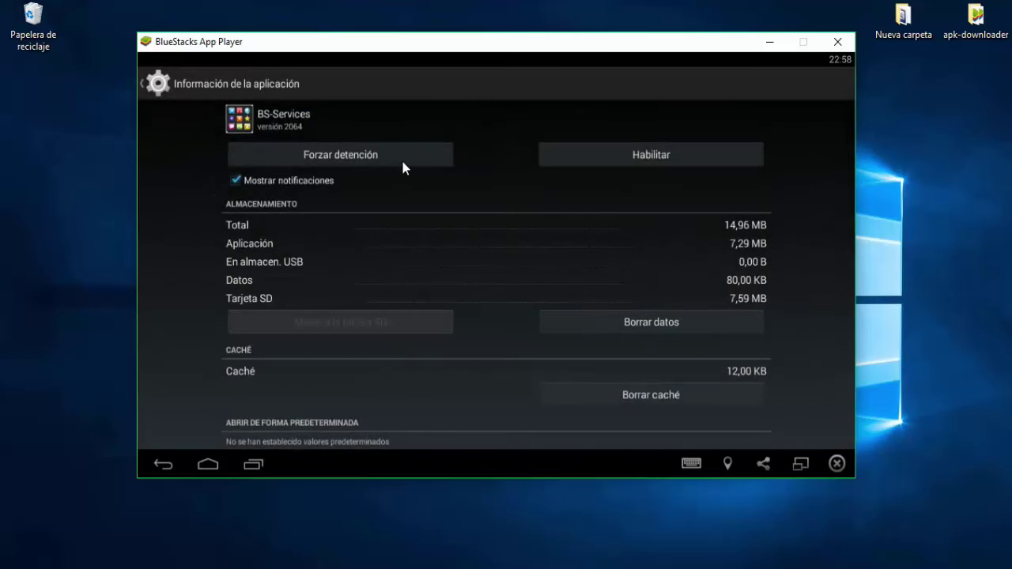
Force-stop BS-Services and delete its application data, returning to the full application list
{"action": "left_click", "coordinate": [401, 158]}
{"action": "left_click", "coordinate": [574, 295]}
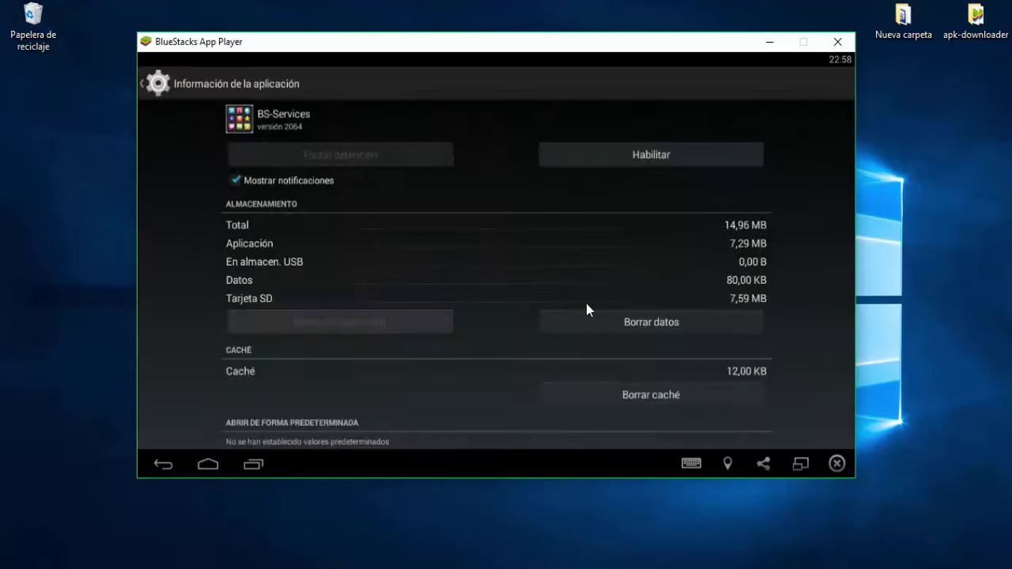
{"action": "left_click", "coordinate": [668, 323]}
{"action": "left_click", "coordinate": [624, 302]}
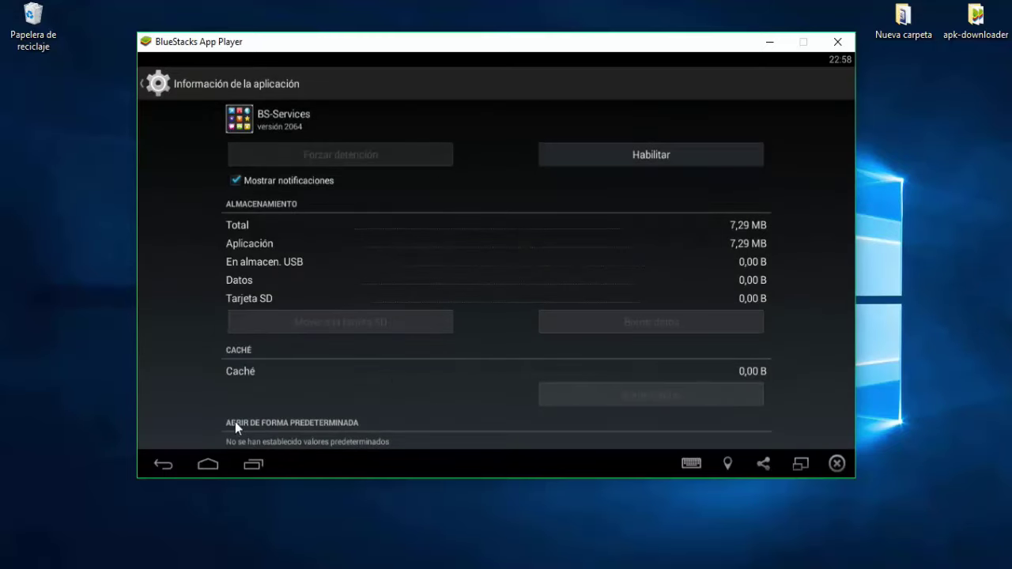
{"action": "left_click", "coordinate": [168, 461]}
Find the Mi BlueStacks application in the list of all apps and disable it
{"action": "left_click_drag", "start_coordinate": [451, 375], "coordinate": [464, 172]}
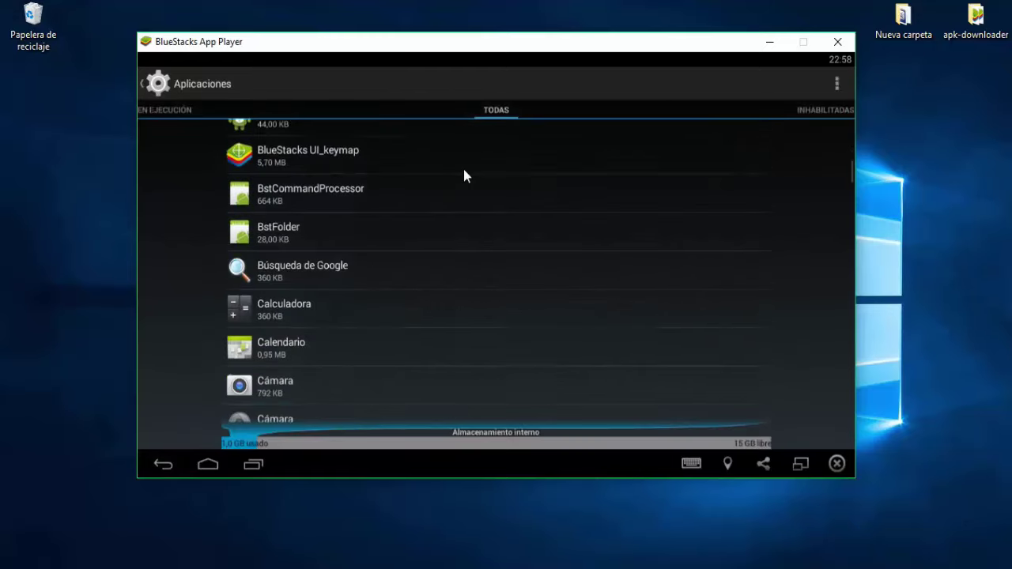
{"action": "left_click_drag", "start_coordinate": [458, 316], "coordinate": [455, 137]}
{"action": "left_click_drag", "start_coordinate": [446, 324], "coordinate": [463, 131]}
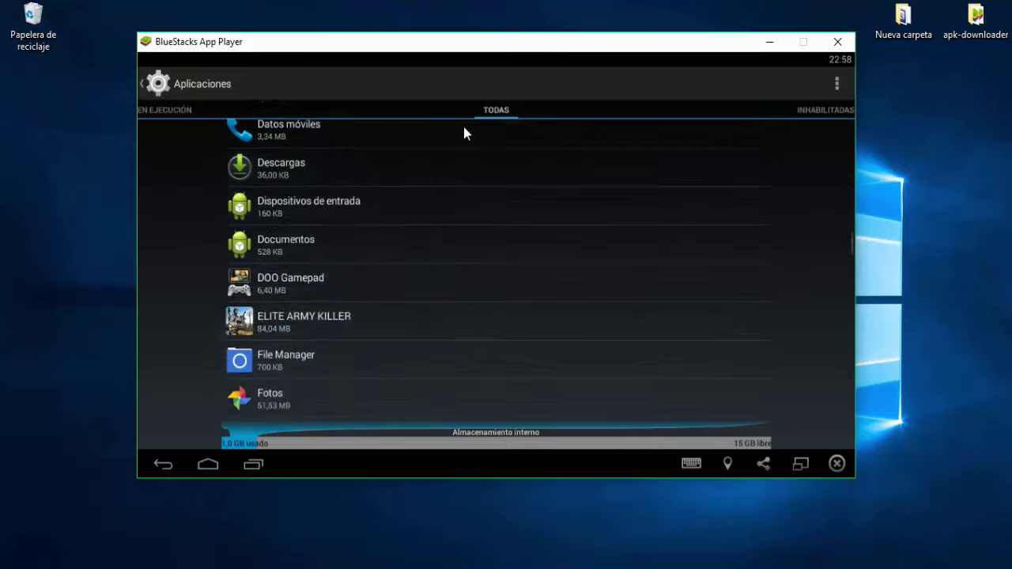
{"action": "left_click_drag", "start_coordinate": [449, 337], "coordinate": [443, 142]}
{"action": "left_click_drag", "start_coordinate": [438, 338], "coordinate": [465, 385]}
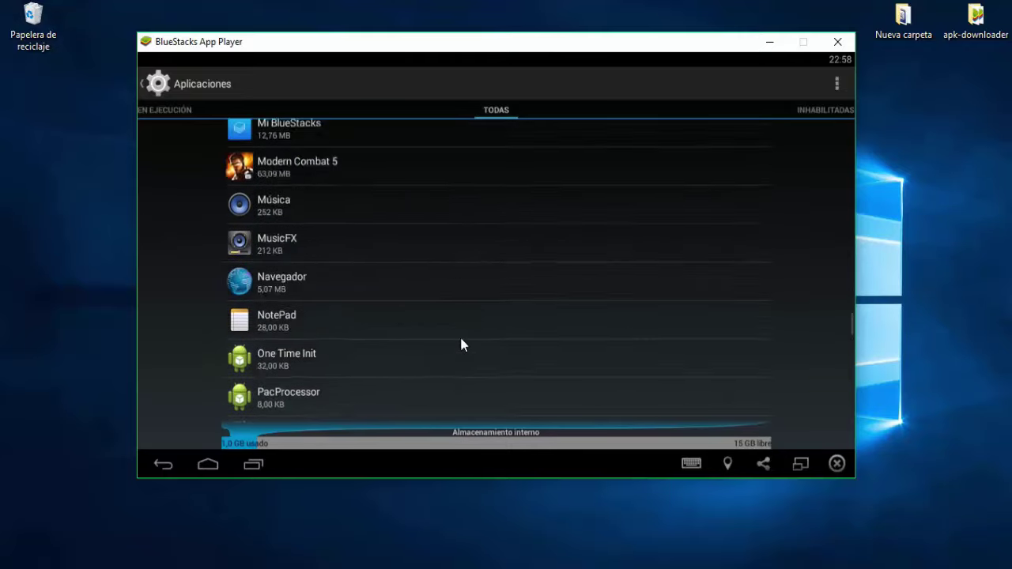
{"action": "left_click_drag", "start_coordinate": [461, 343], "coordinate": [481, 205]}
{"action": "left_click_drag", "start_coordinate": [481, 350], "coordinate": [470, 419]}
{"action": "left_click_drag", "start_coordinate": [447, 221], "coordinate": [422, 374]}
{"action": "left_click", "coordinate": [371, 285]}
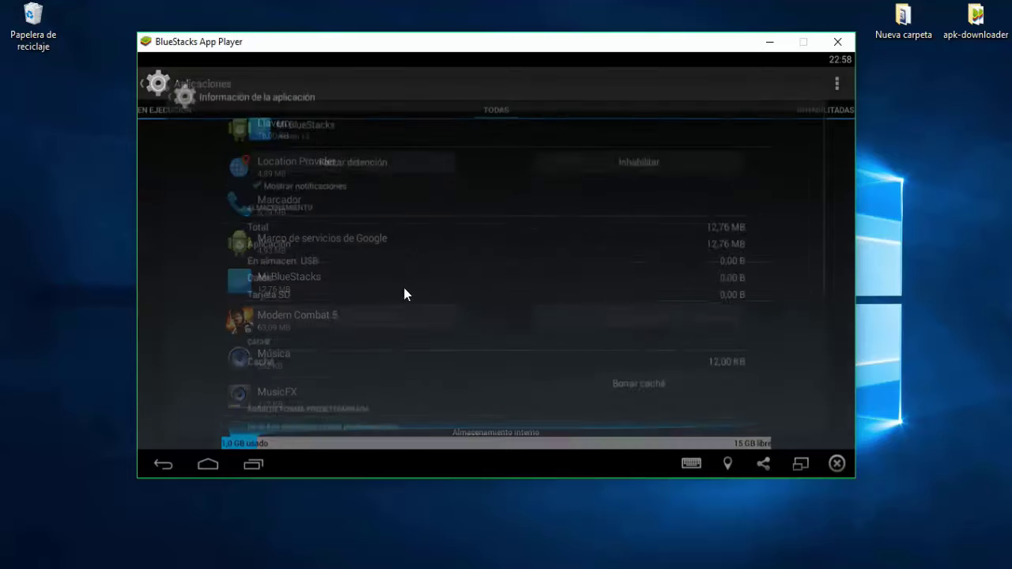
{"action": "left_click", "coordinate": [629, 151]}
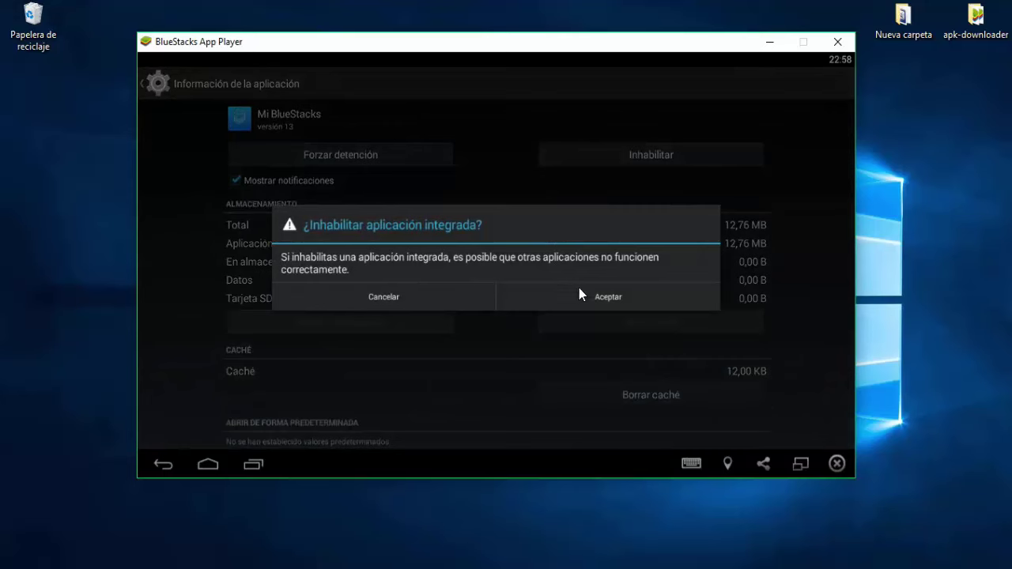
{"action": "left_click", "coordinate": [579, 289]}
Force-stop Mi BlueStacks and clear its cache, leaving its application information page
{"action": "left_click", "coordinate": [387, 155]}
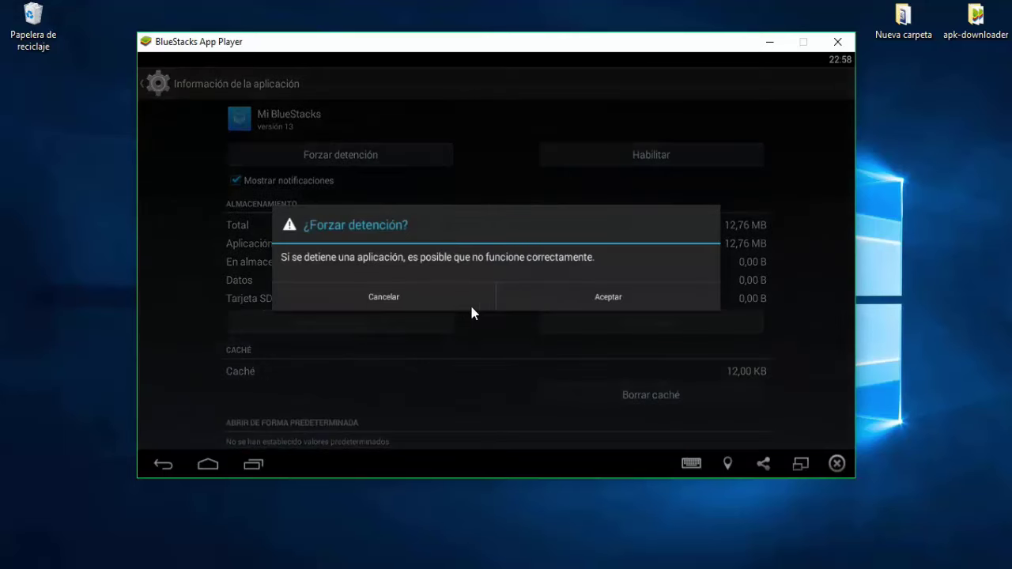
{"action": "left_click", "coordinate": [554, 301]}
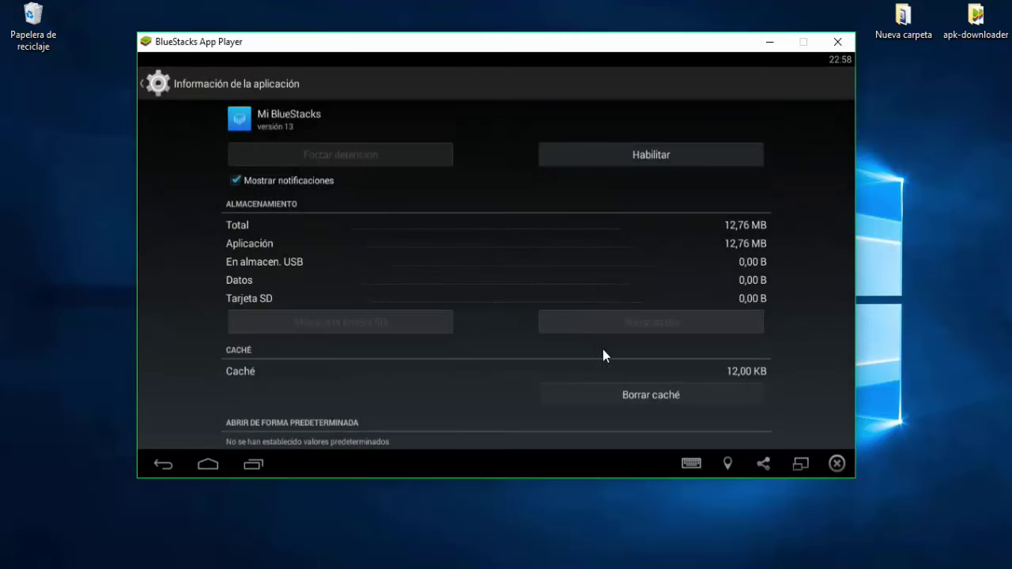
{"action": "left_click", "coordinate": [652, 394]}
{"action": "left_click", "coordinate": [153, 91]}
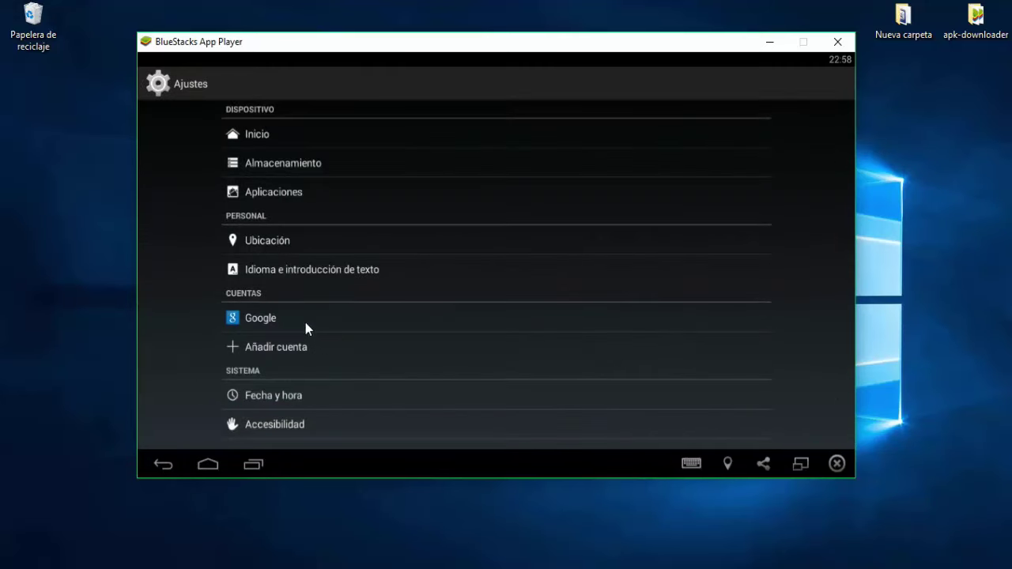
Reopen the application manager from Ajustes and show the list of all applications
{"action": "left_click", "coordinate": [314, 194]}
{"action": "scroll", "coordinate": [445, 334], "scroll_direction": "down", "scroll_amount": 5}
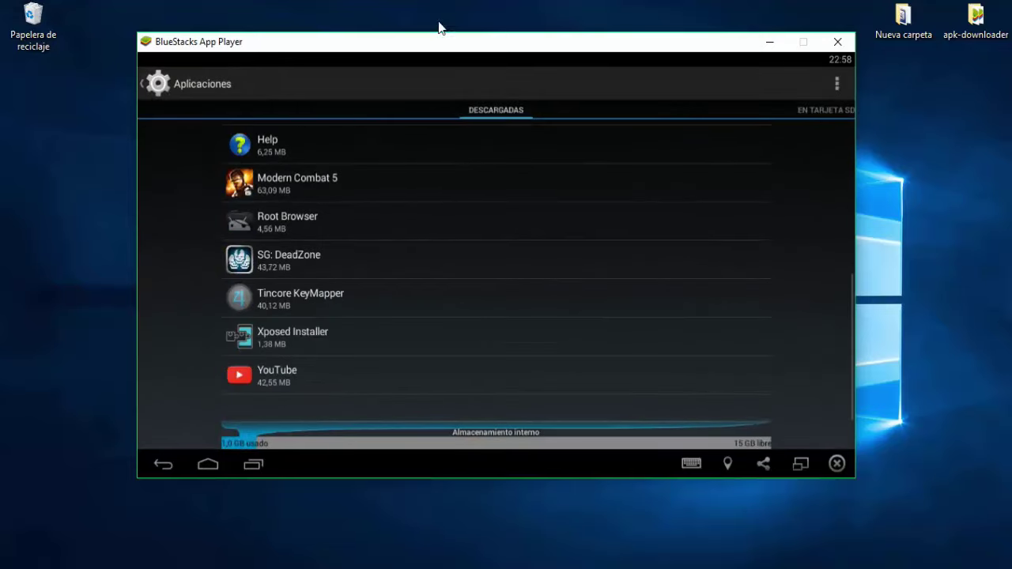
{"action": "left_click_drag", "start_coordinate": [671, 264], "coordinate": [528, 260]}
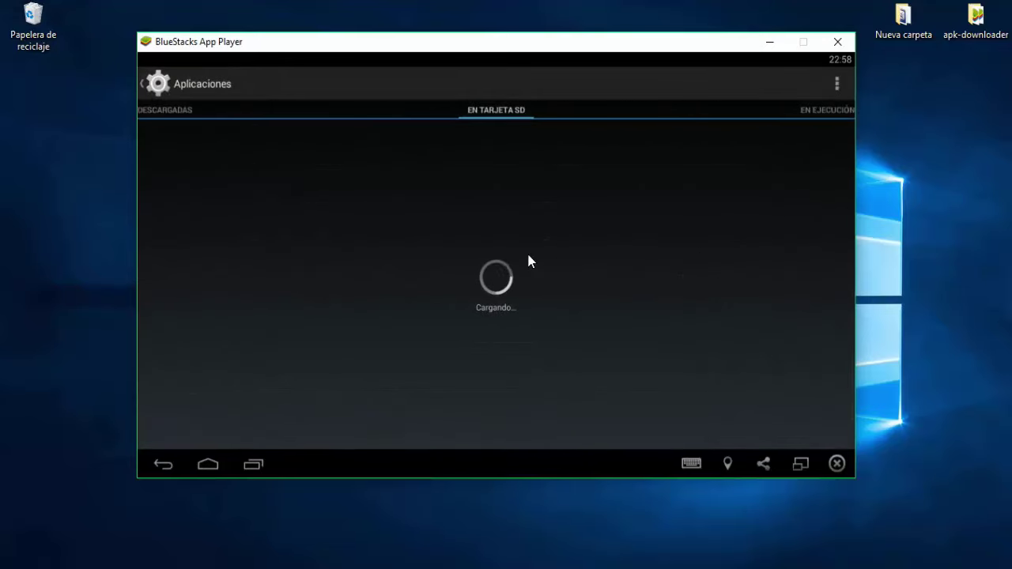
{"action": "left_click_drag", "start_coordinate": [616, 282], "coordinate": [332, 296]}
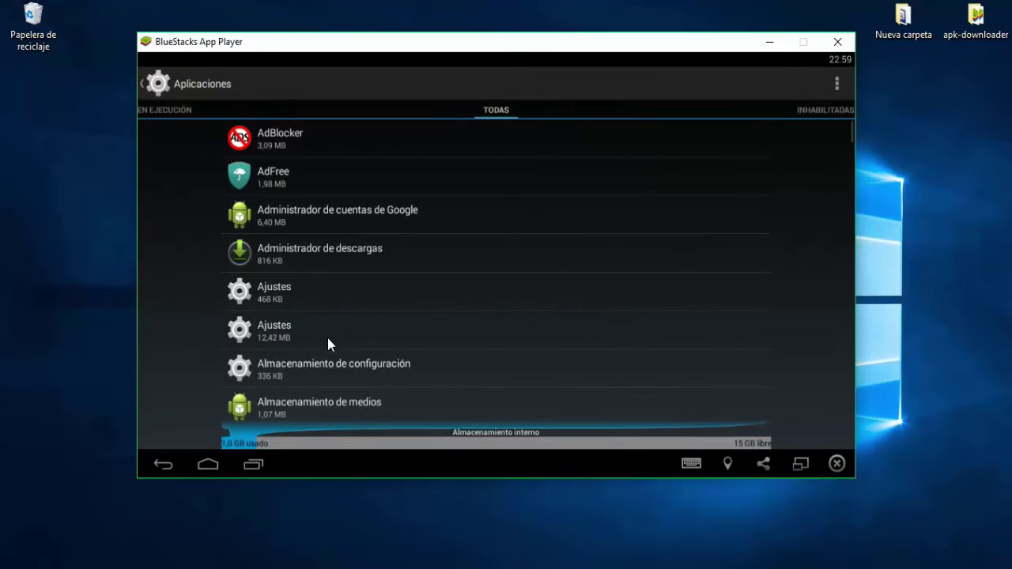
Find the Sincronización de aplicaciones app in the full application list and disable it
{"action": "left_click_drag", "start_coordinate": [328, 338], "coordinate": [397, 127]}
{"action": "scroll", "coordinate": [388, 293], "scroll_direction": "down", "scroll_amount": 10}
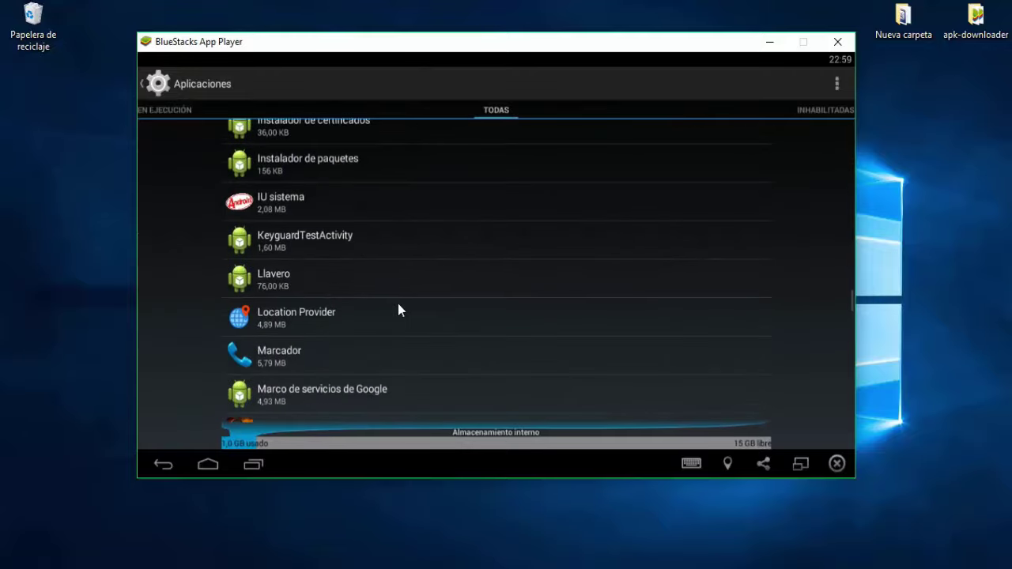
{"action": "left_click_drag", "start_coordinate": [413, 286], "coordinate": [402, 235]}
{"action": "left_click_drag", "start_coordinate": [409, 290], "coordinate": [402, 142]}
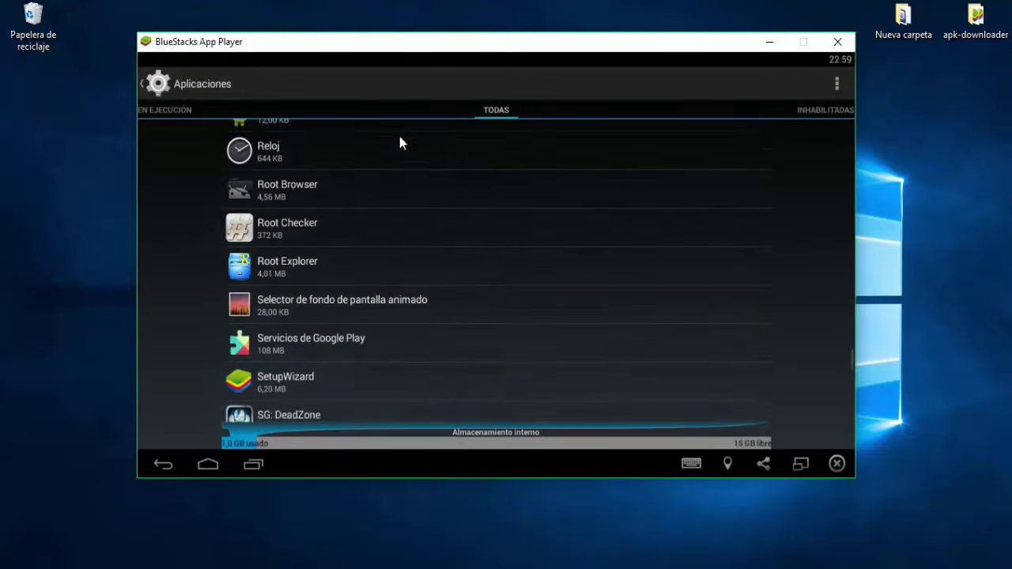
{"action": "left_click_drag", "start_coordinate": [402, 324], "coordinate": [407, 181]}
{"action": "scroll", "coordinate": [408, 241], "scroll_direction": "up", "scroll_amount": 5}
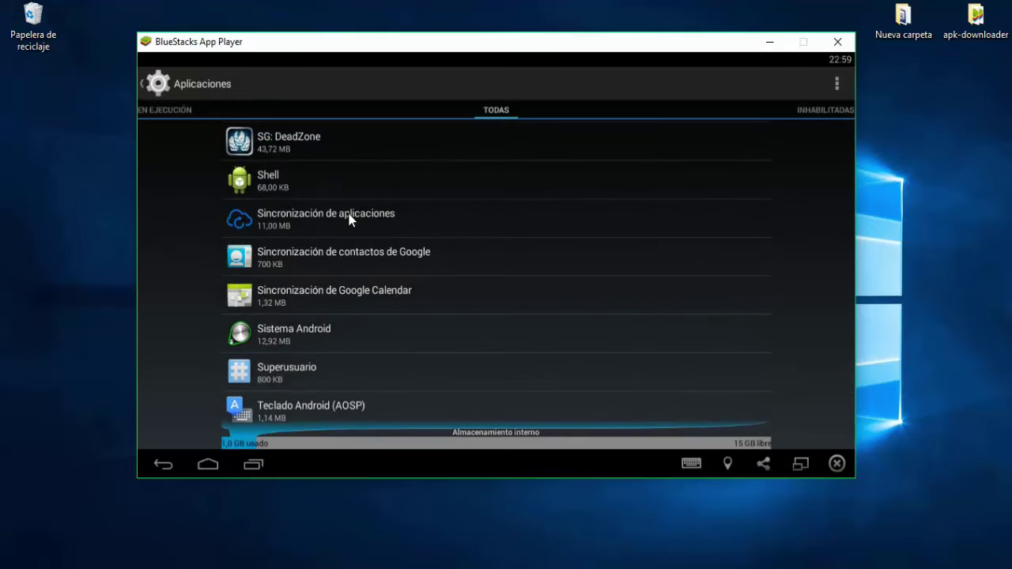
{"action": "left_click", "coordinate": [350, 219]}
{"action": "left_click", "coordinate": [599, 152]}
{"action": "left_click", "coordinate": [579, 305]}
Force-stop Sincronización de aplicaciones and delete its application data, leaving the settings for the home screen
{"action": "left_click", "coordinate": [383, 158]}
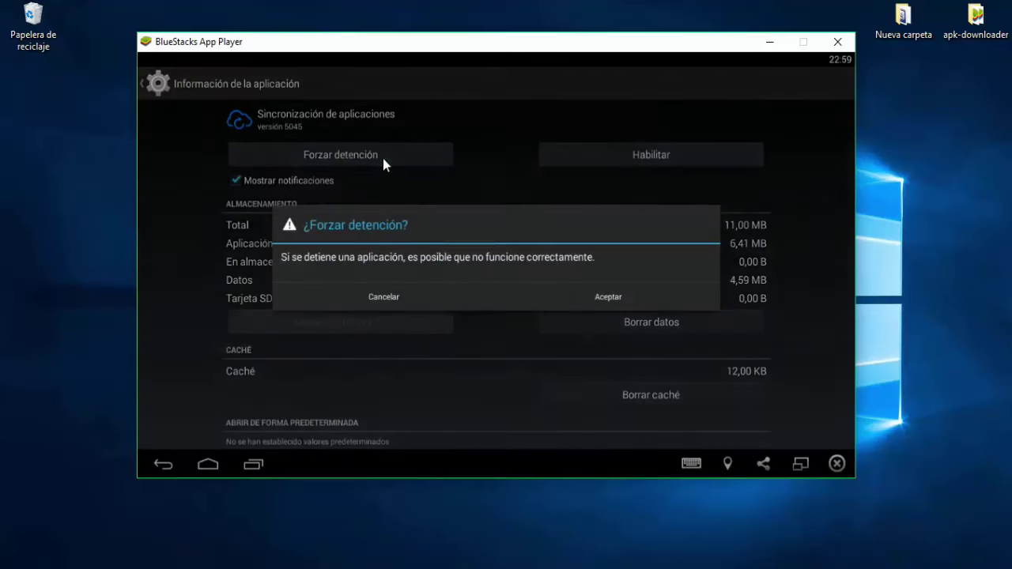
{"action": "left_click", "coordinate": [558, 300]}
{"action": "left_click", "coordinate": [609, 323]}
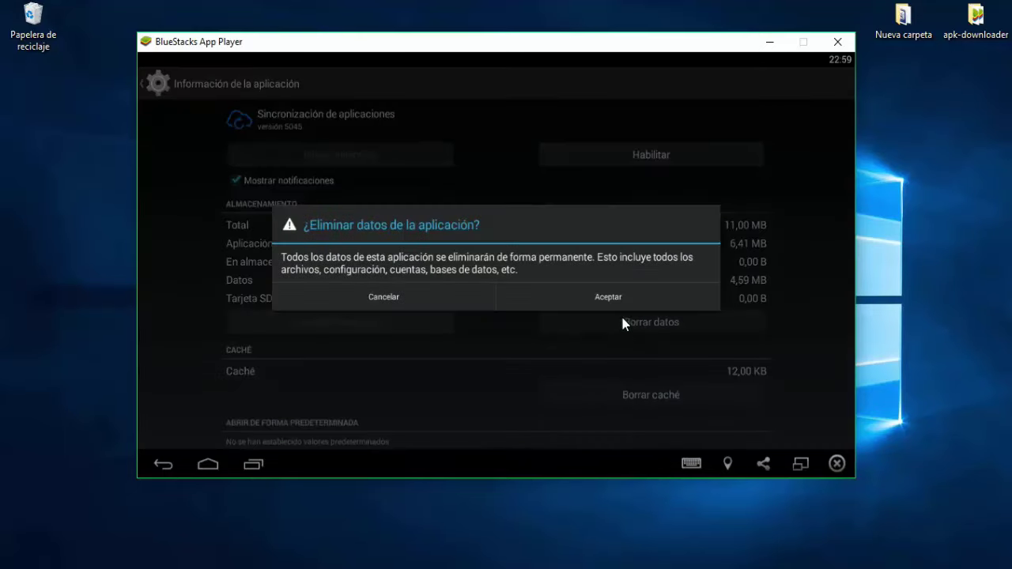
{"action": "left_click", "coordinate": [622, 299]}
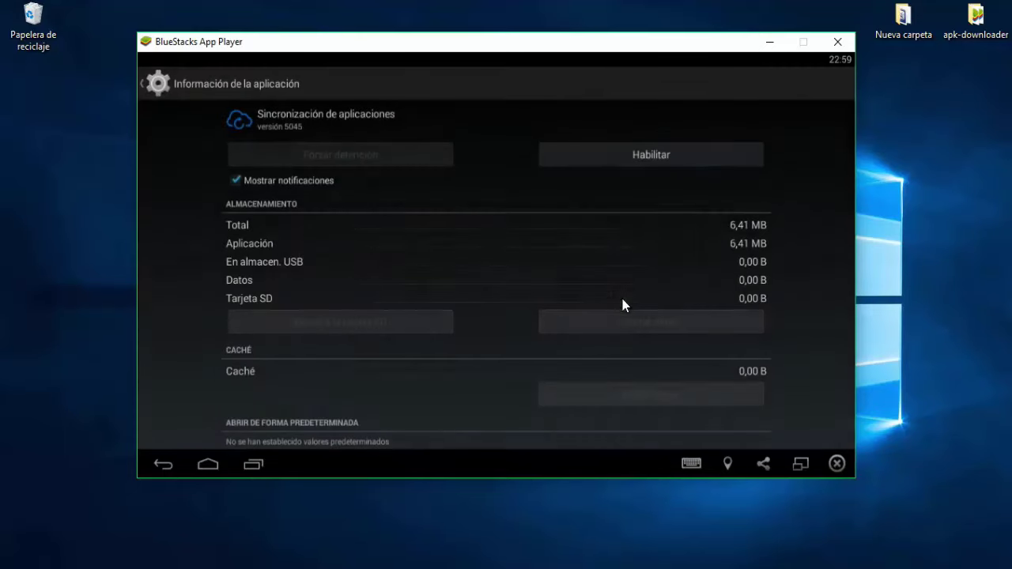
{"action": "left_click", "coordinate": [166, 464]}
{"action": "left_click", "coordinate": [168, 465]}
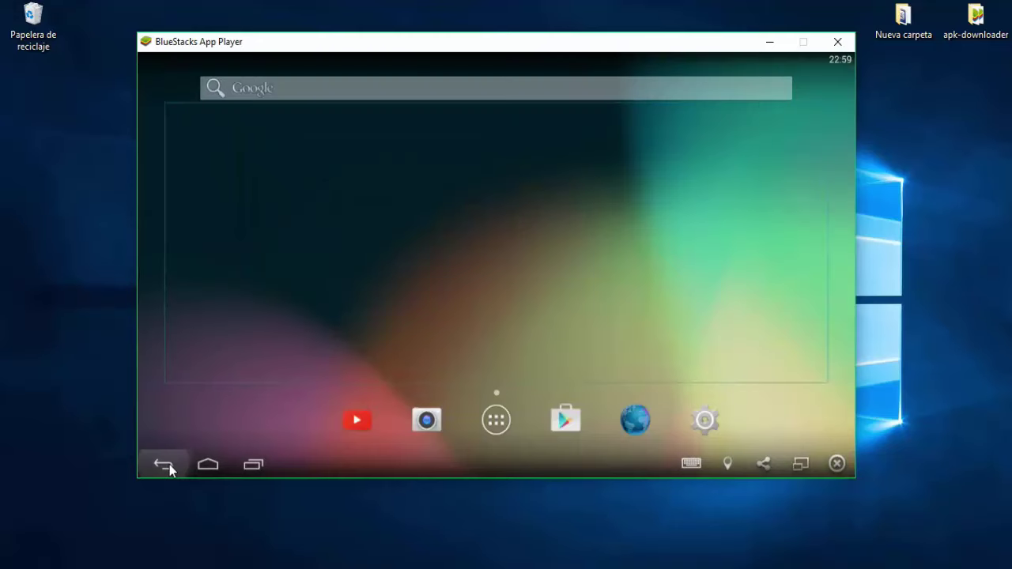
Open Google Play and search the store for "X SPLORER"
{"action": "left_click", "coordinate": [566, 419]}
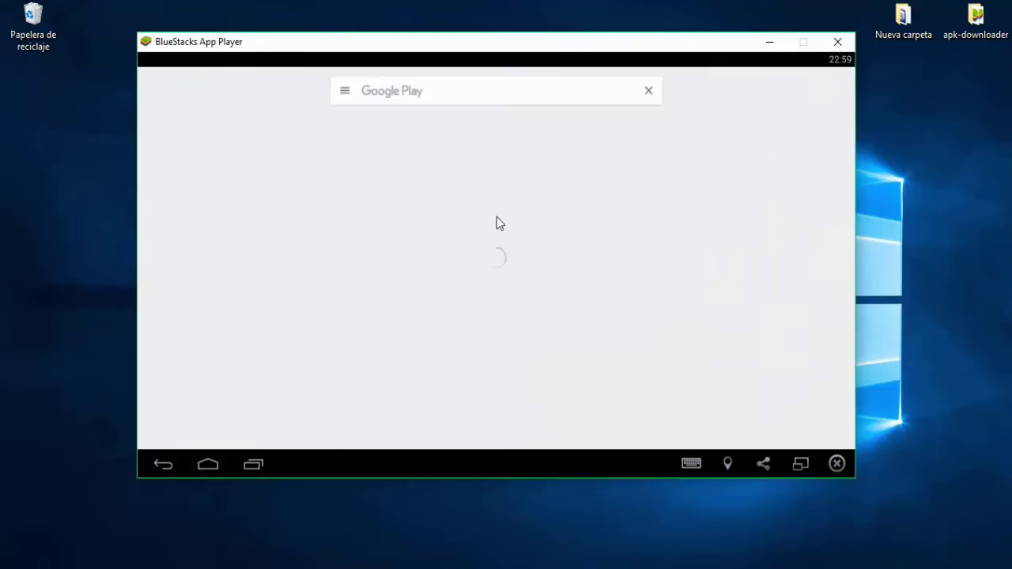
{"action": "left_click", "coordinate": [495, 96]}
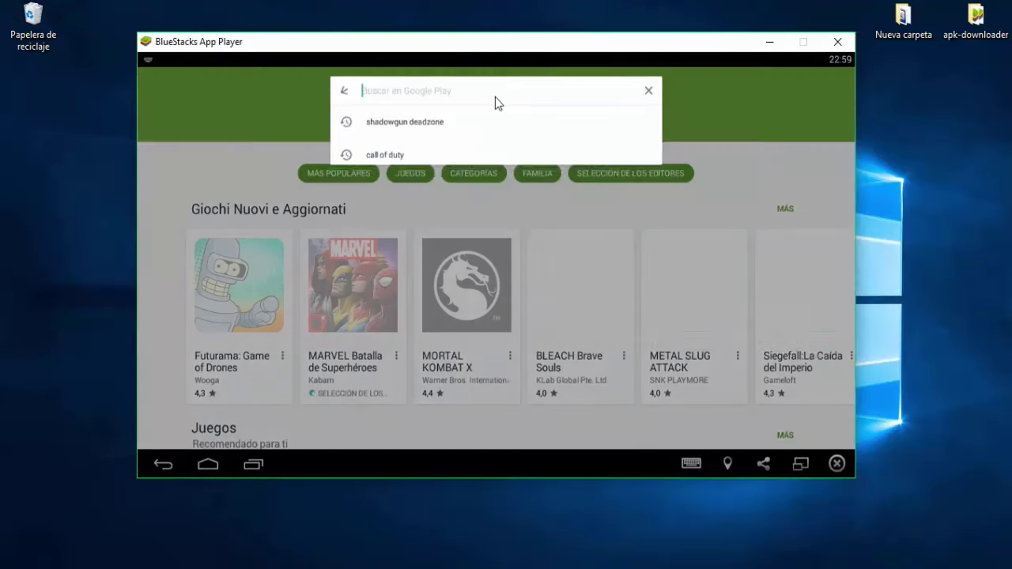
{"action": "type", "text": "X S"}
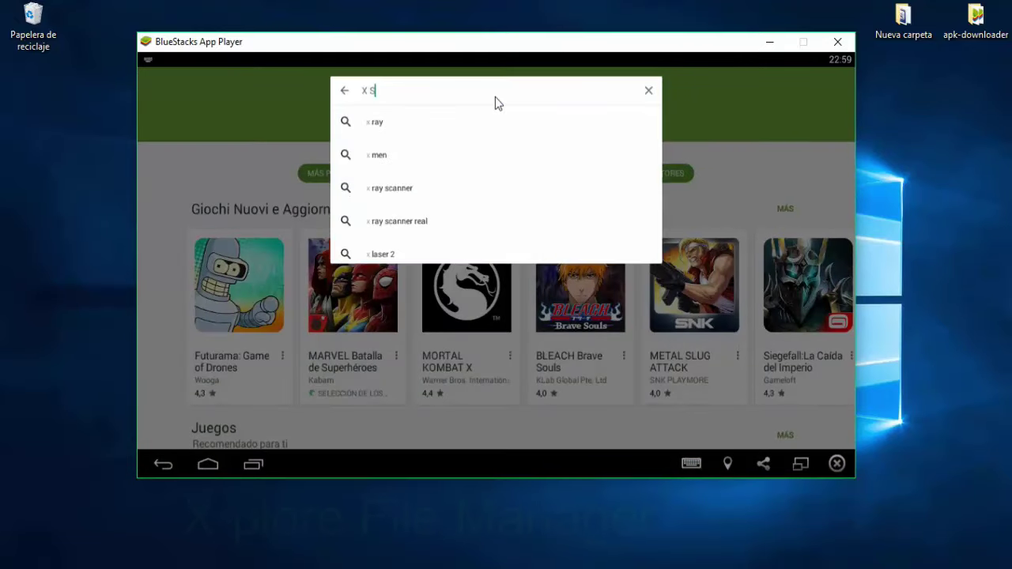
{"action": "type", "text": "PLO"}
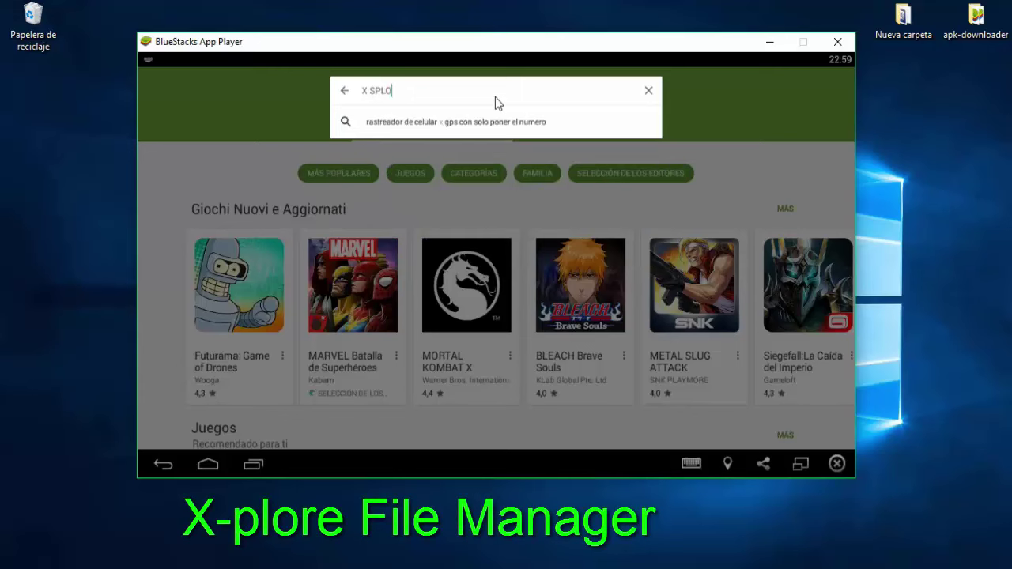
{"action": "type", "text": "RES"}
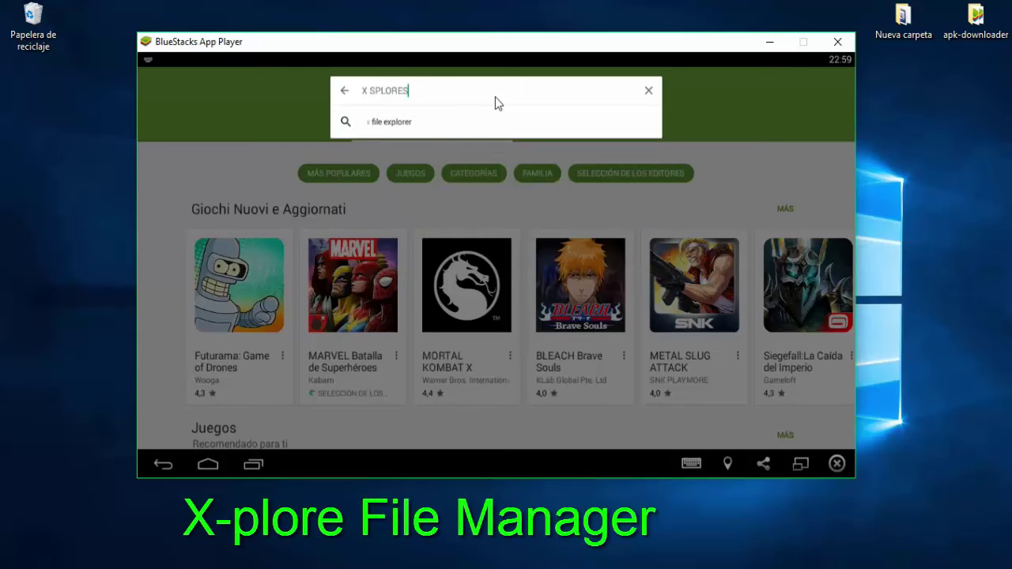
{"action": "key", "text": "BackSpace"}
{"action": "type", "text": "R"}
{"action": "key", "text": "Return"}
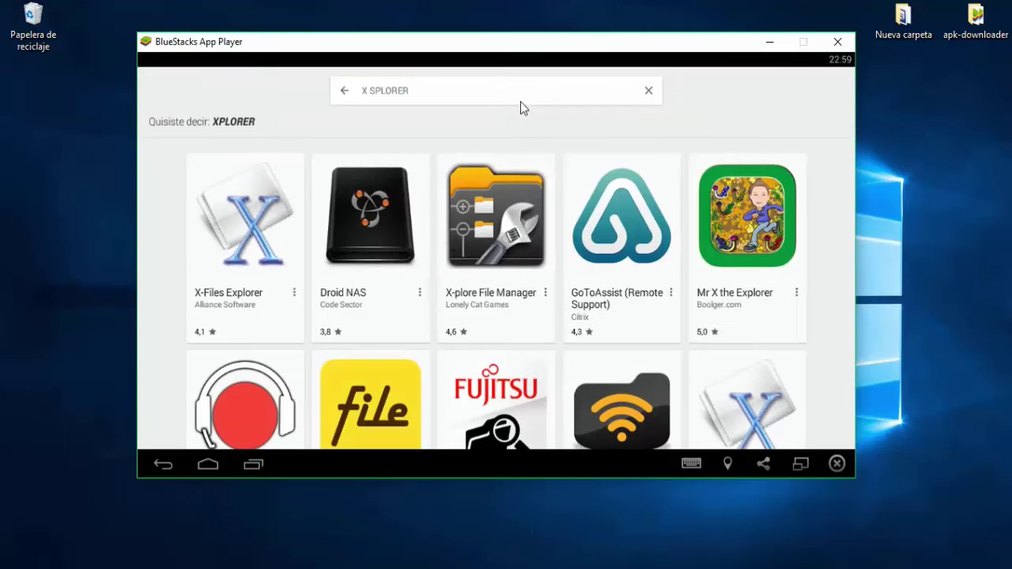
Install X-plore File Manager by Lonely Cat Games from the search results, accepting its requested permissions
{"action": "left_click", "coordinate": [500, 234]}
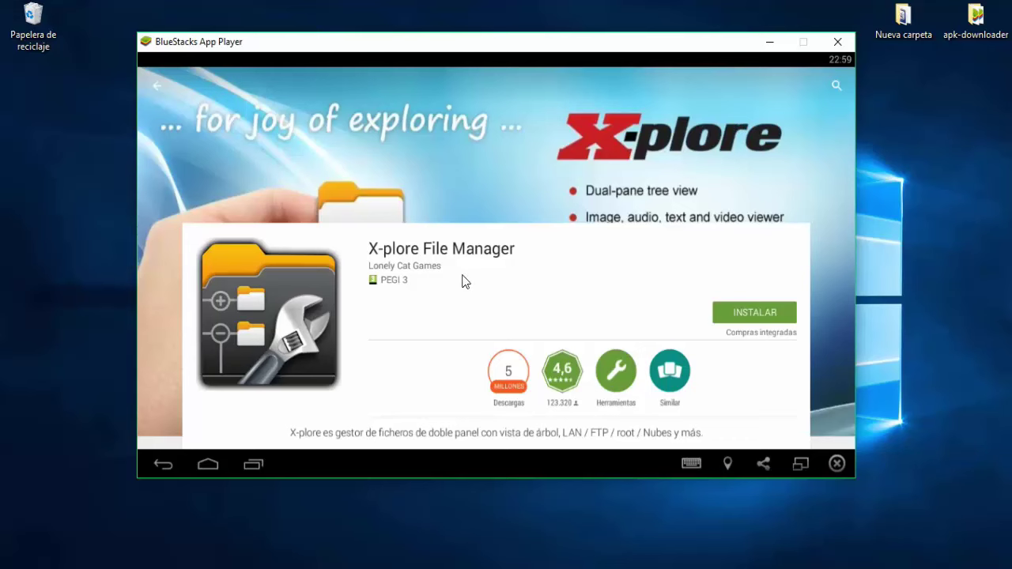
{"action": "left_click", "coordinate": [755, 319]}
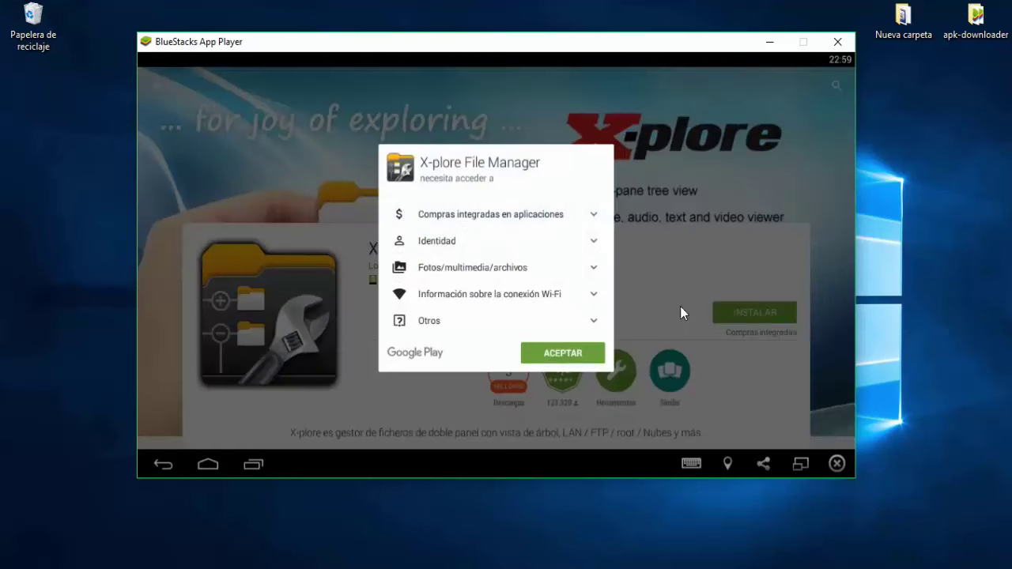
{"action": "left_click", "coordinate": [549, 354]}
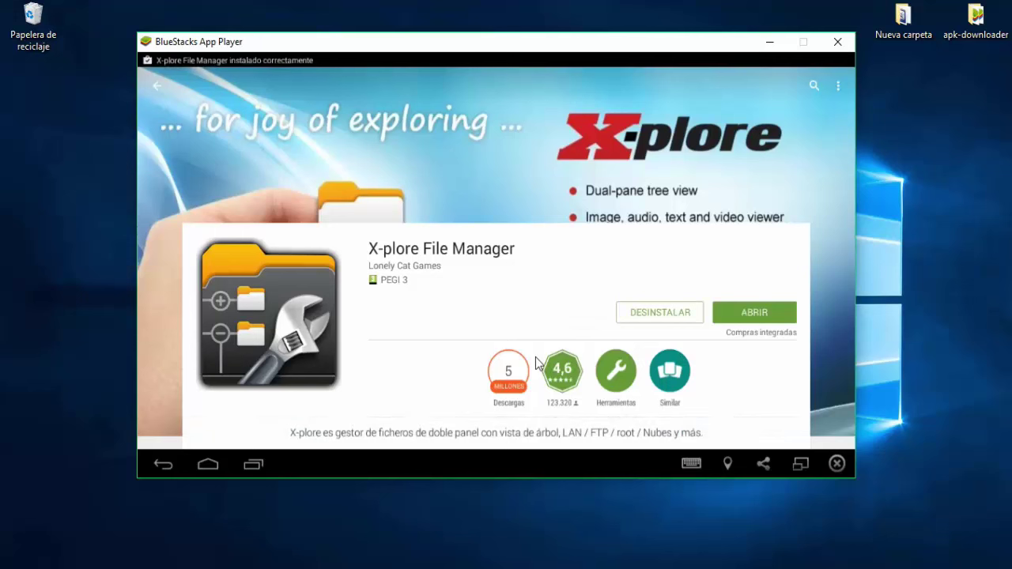
Launch the installed X-plore File Manager and open its configuration settings
{"action": "left_click", "coordinate": [737, 313]}
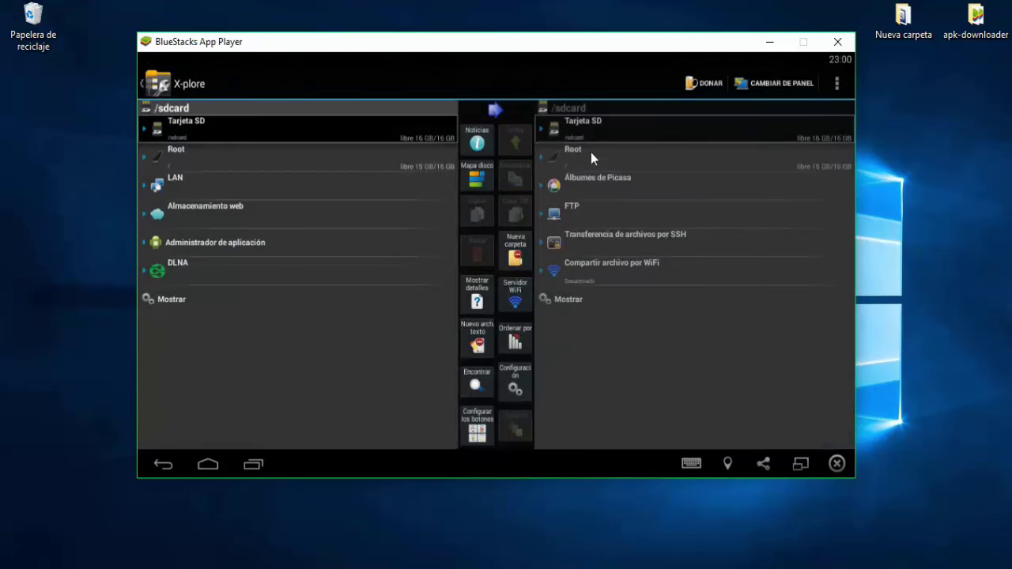
{"action": "left_click", "coordinate": [837, 87]}
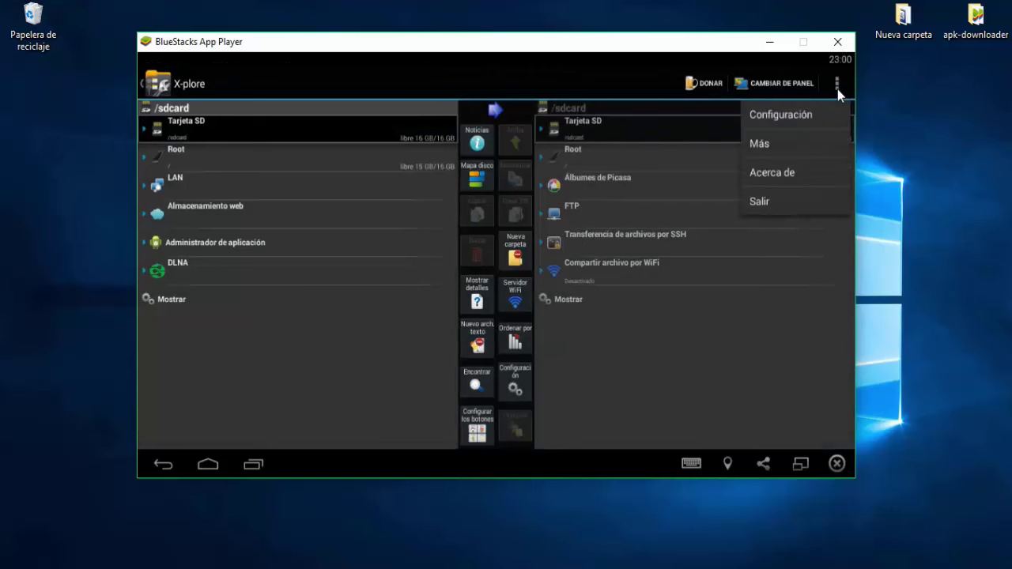
{"action": "left_click", "coordinate": [796, 114]}
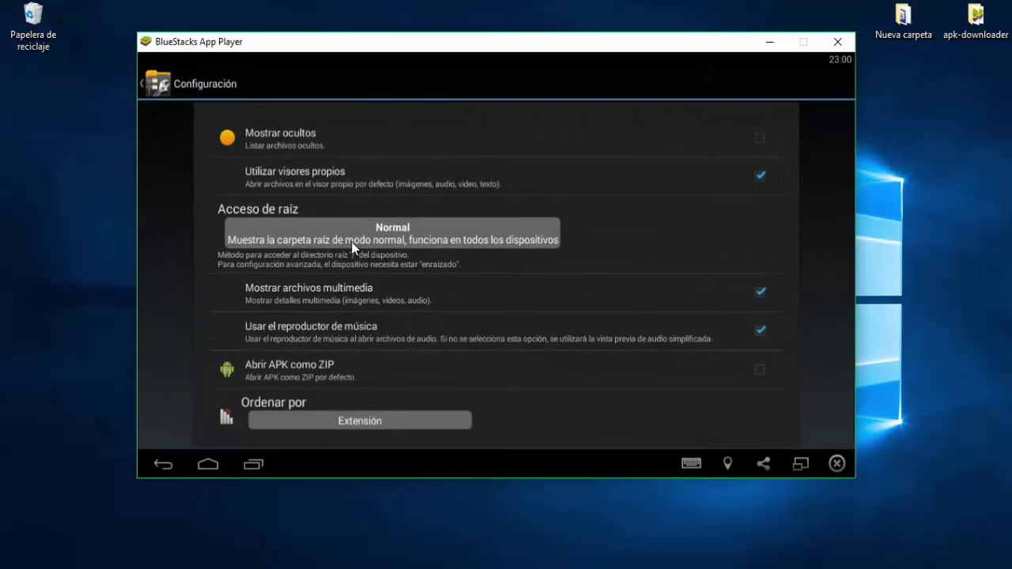
Set X-plore's root access mode to Superusuario + montaje de escritura, then exit back to its store page
{"action": "left_click_drag", "start_coordinate": [426, 343], "coordinate": [447, 175]}
{"action": "left_click_drag", "start_coordinate": [502, 321], "coordinate": [504, 187]}
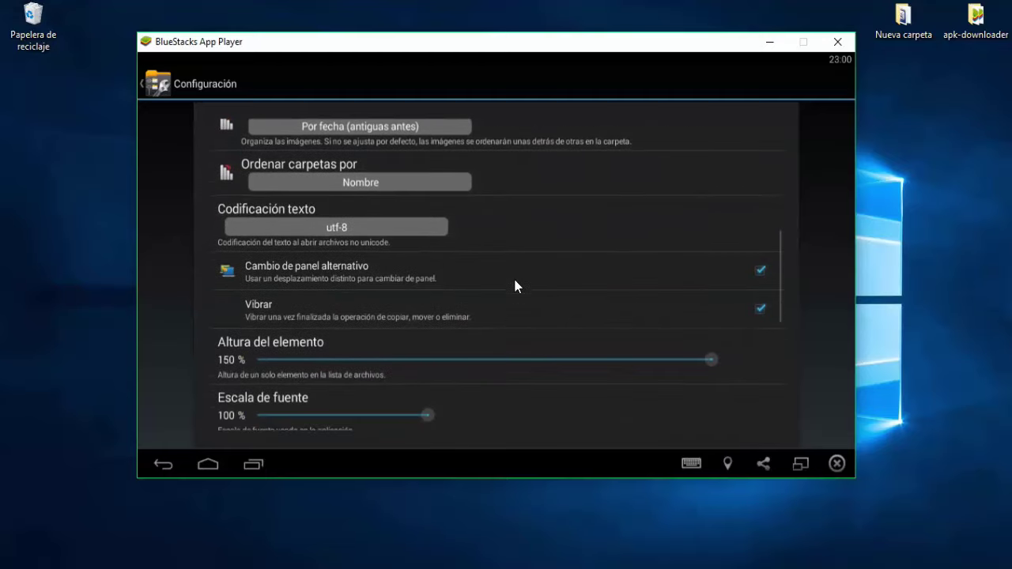
{"action": "left_click_drag", "start_coordinate": [515, 285], "coordinate": [514, 203]}
{"action": "left_click_drag", "start_coordinate": [512, 272], "coordinate": [469, 492]}
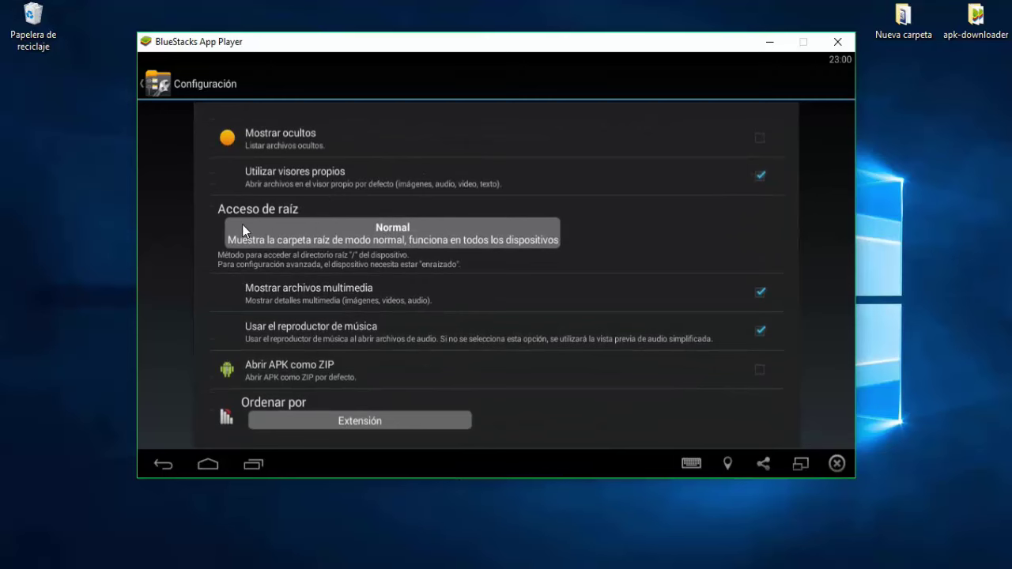
{"action": "left_click", "coordinate": [415, 242]}
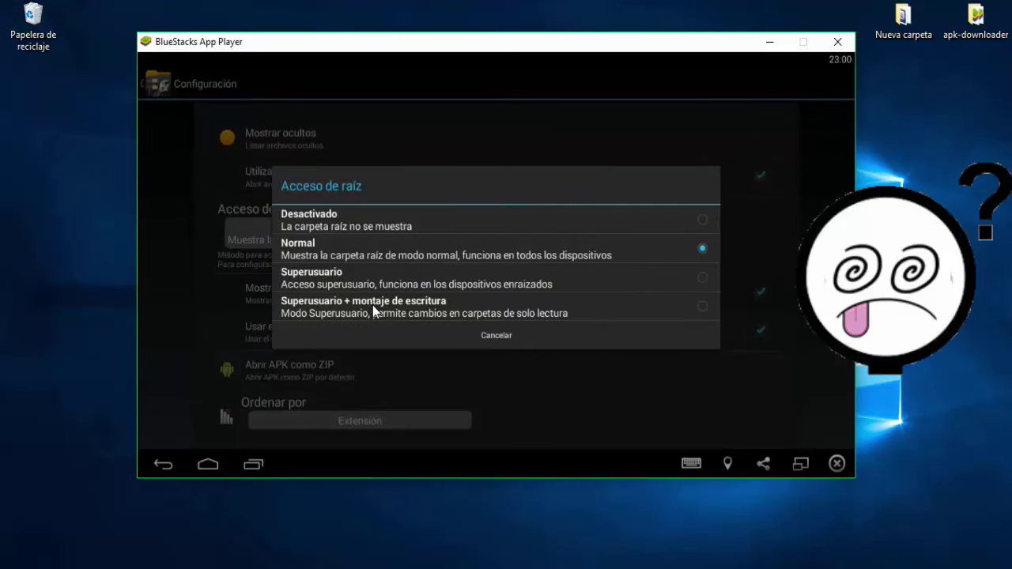
{"action": "left_click", "coordinate": [512, 308]}
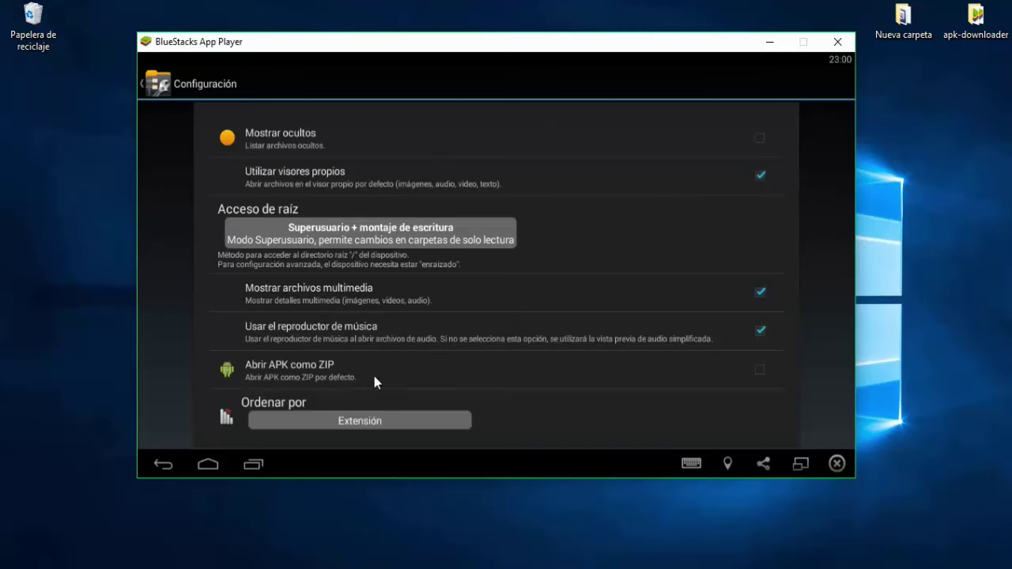
{"action": "left_click", "coordinate": [168, 467]}
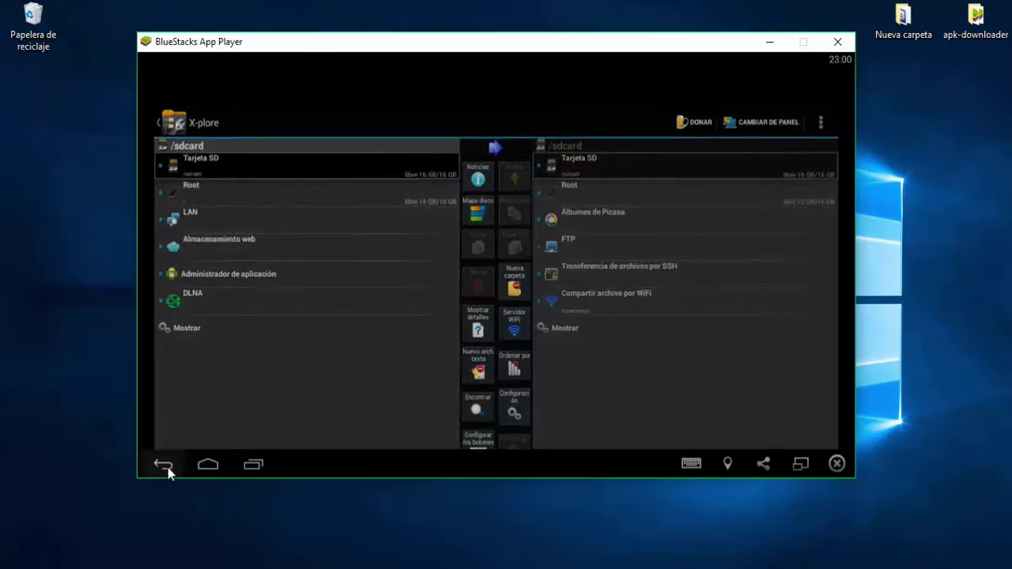
{"action": "left_click", "coordinate": [168, 467]}
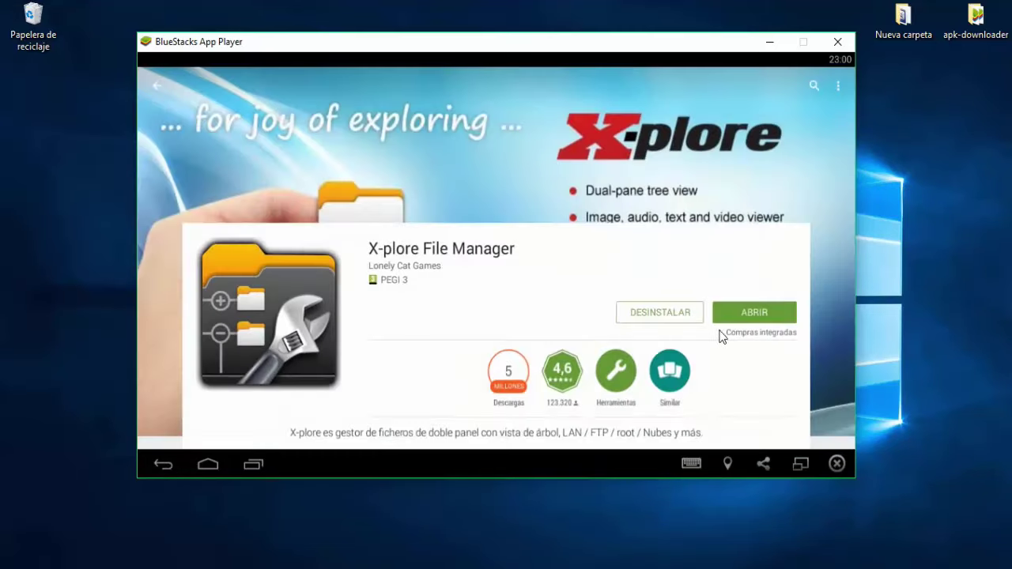
Reopen X-plore's configuration and check the selected root access mode without changing it
{"action": "left_click", "coordinate": [739, 291]}
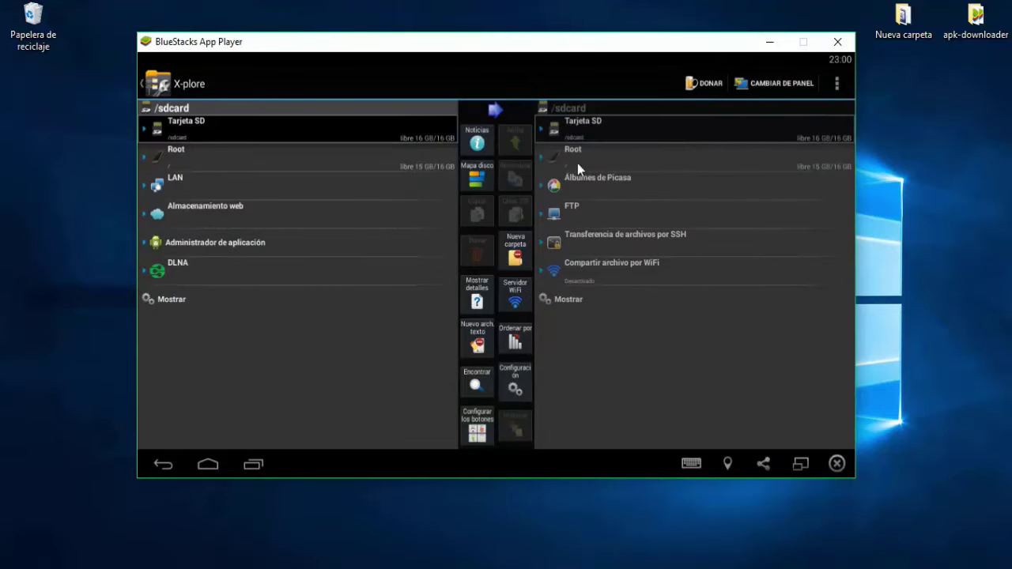
{"action": "left_click", "coordinate": [836, 87]}
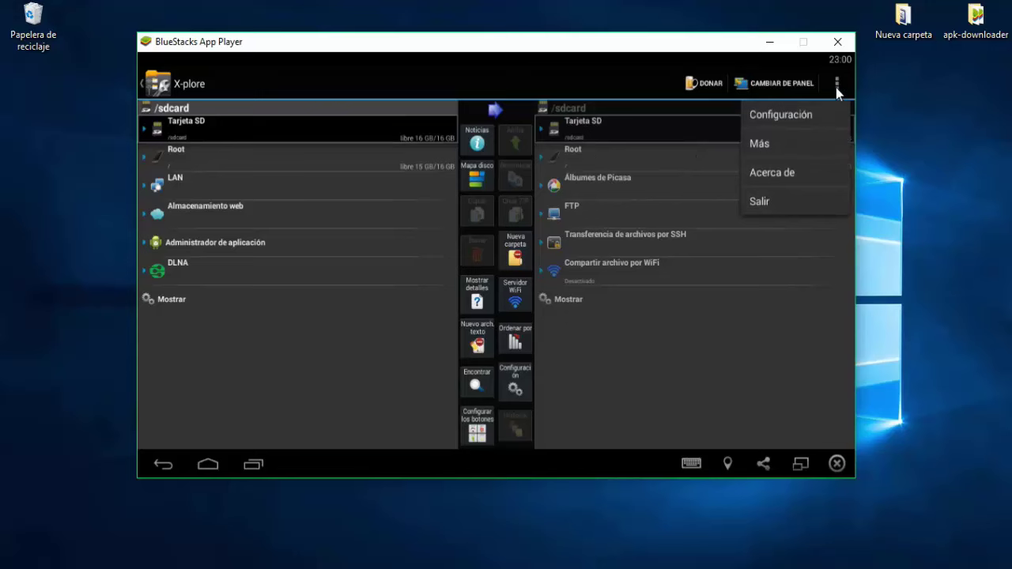
{"action": "left_click", "coordinate": [807, 116]}
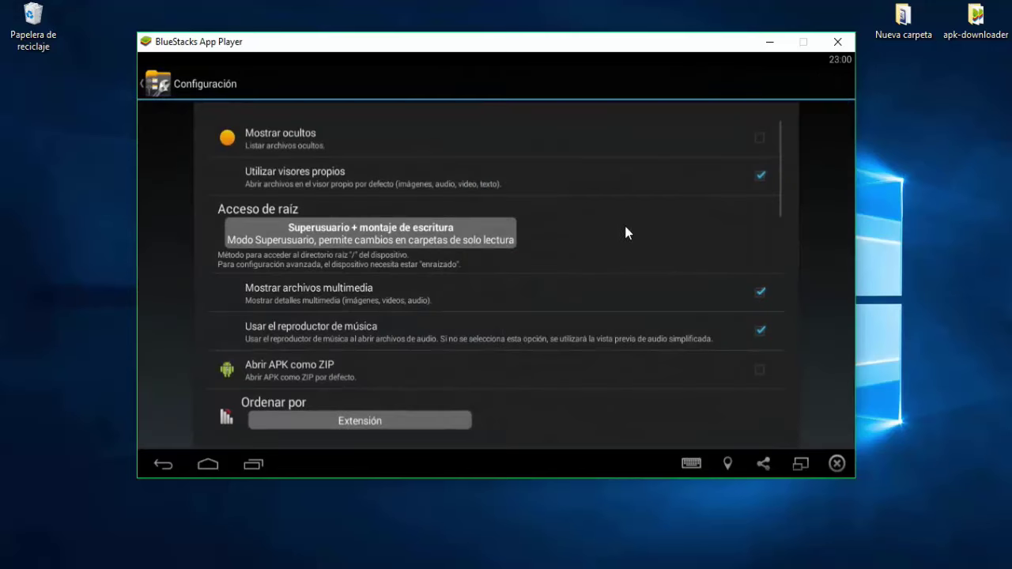
{"action": "left_click", "coordinate": [406, 242]}
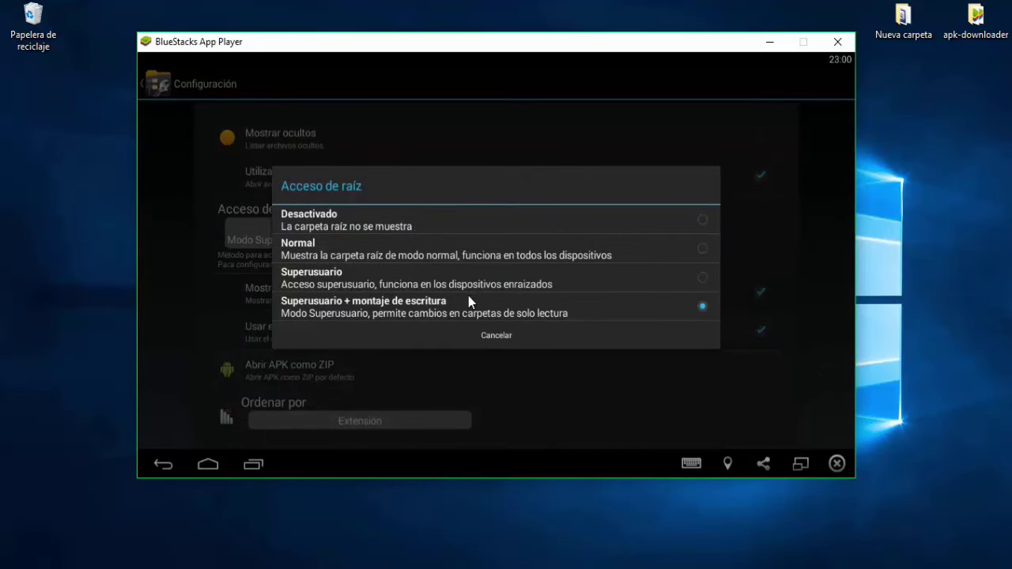
{"action": "left_click", "coordinate": [507, 334]}
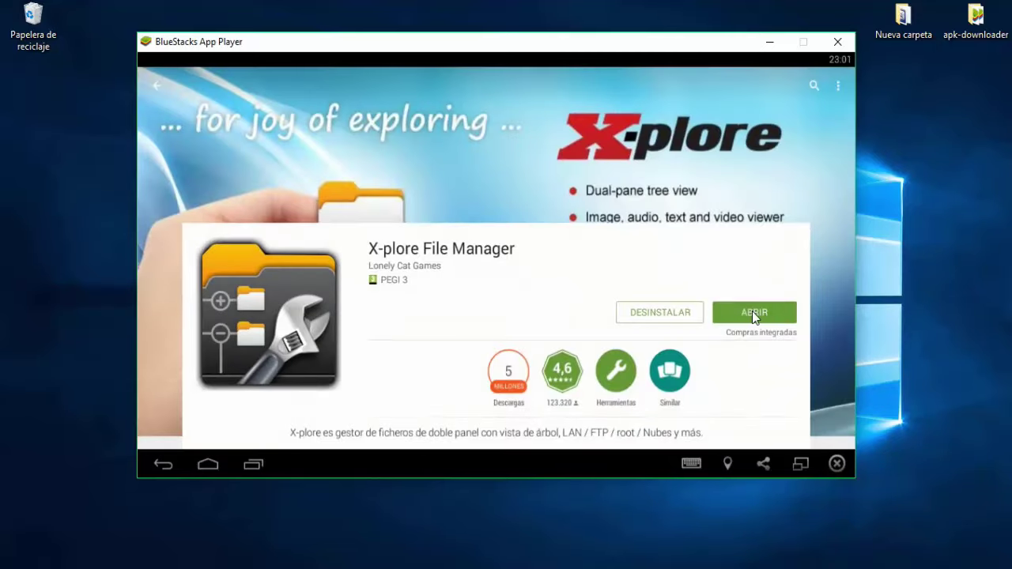
Launch X-plore again, expand Root and grant it superuser access with Recordar indefinidamente
{"action": "left_click", "coordinate": [751, 311]}
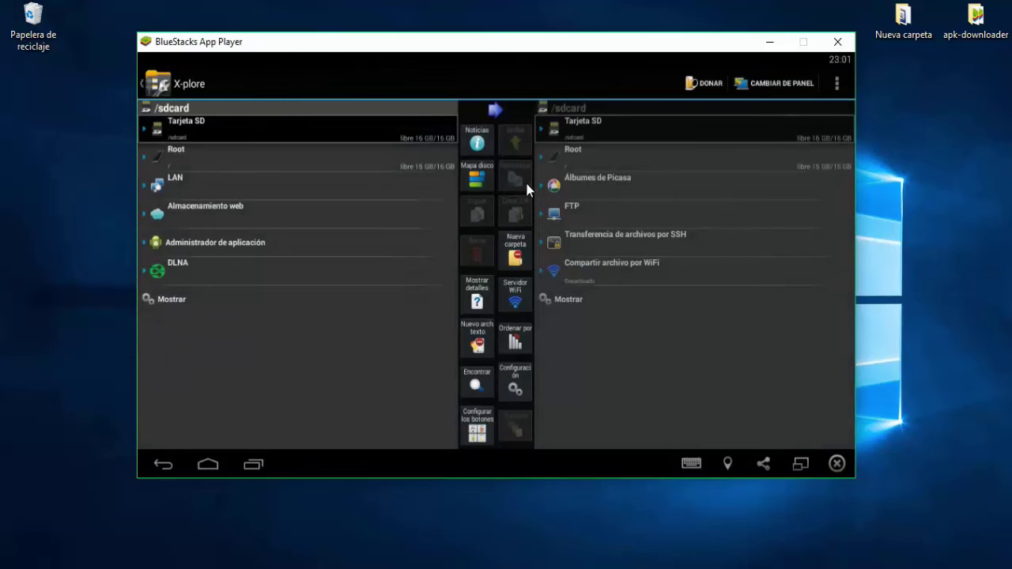
{"action": "left_click", "coordinate": [576, 158]}
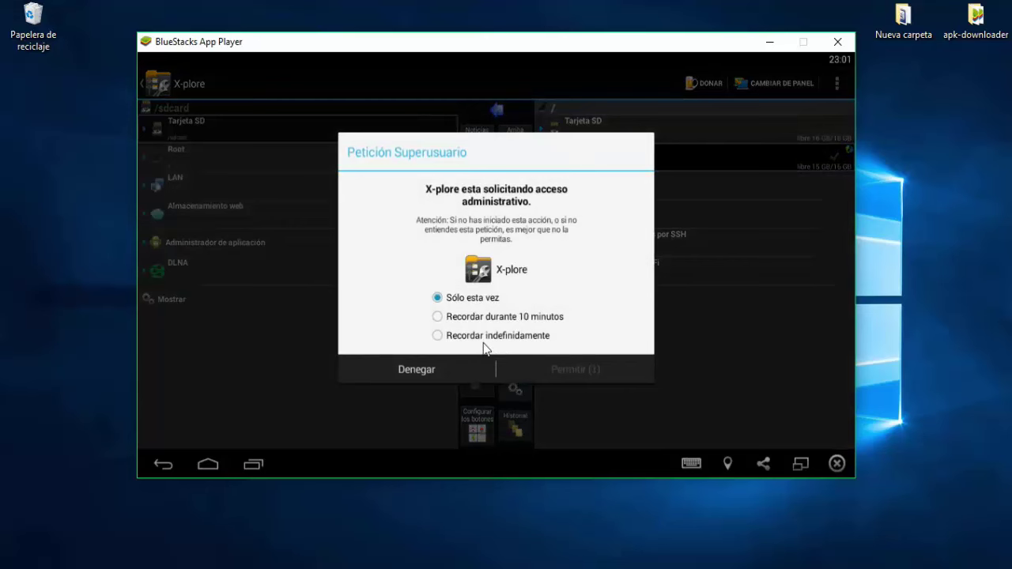
{"action": "left_click", "coordinate": [451, 336]}
{"action": "left_click", "coordinate": [562, 365]}
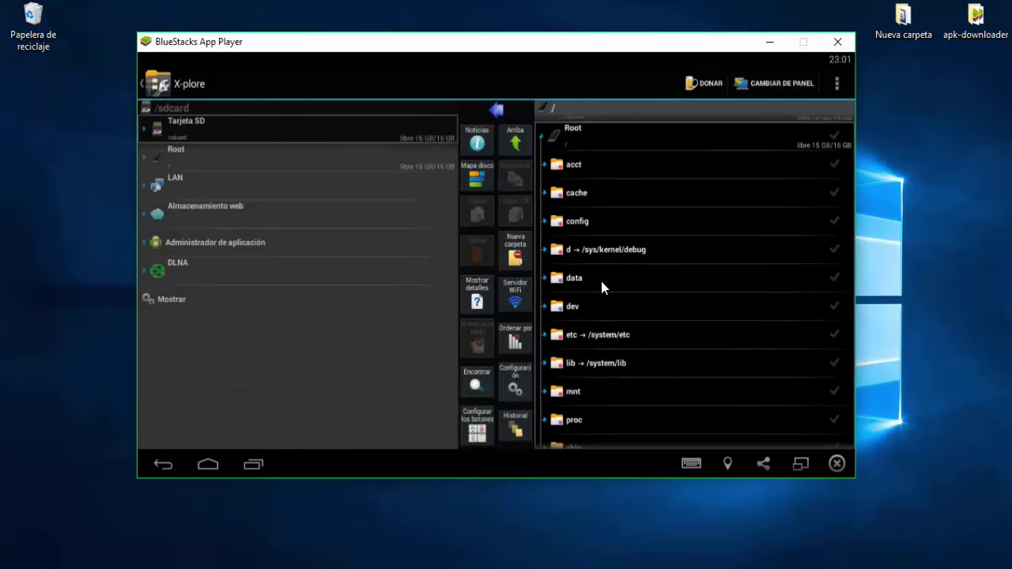
Open the downloads folder inside the root data folder to reach its APK files
{"action": "left_click", "coordinate": [600, 278]}
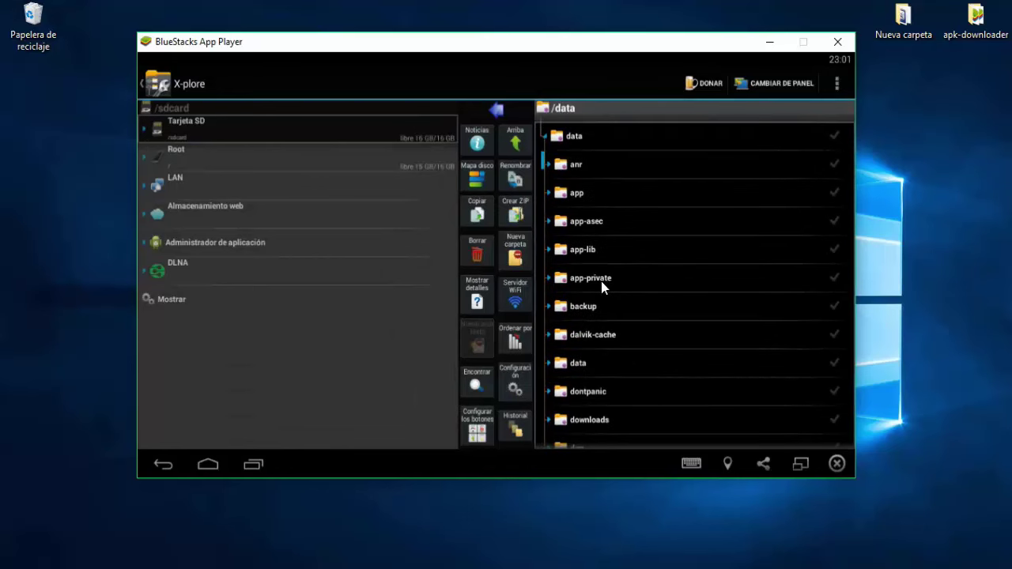
{"action": "left_click", "coordinate": [631, 413]}
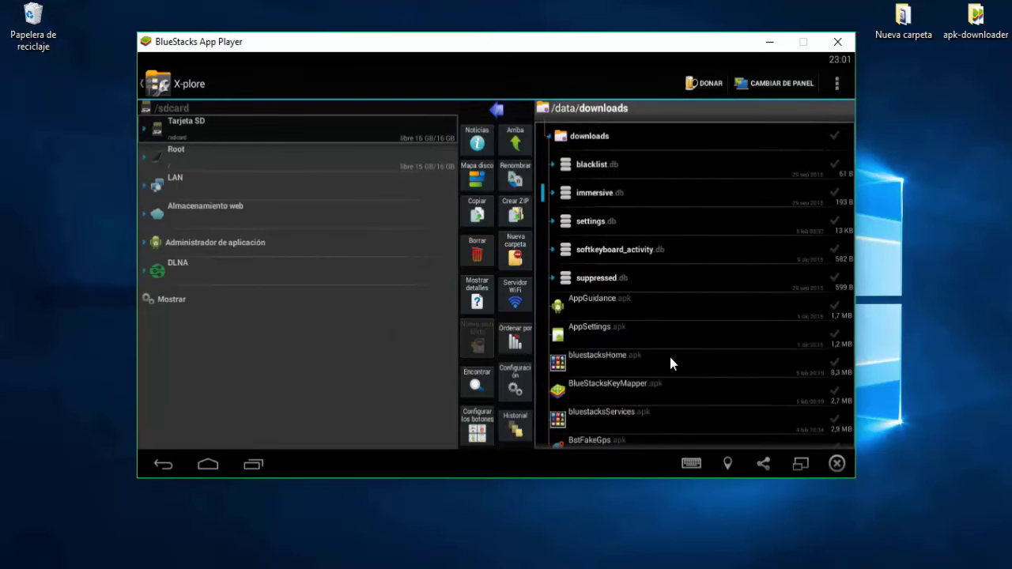
{"action": "left_click_drag", "start_coordinate": [671, 367], "coordinate": [683, 215]}
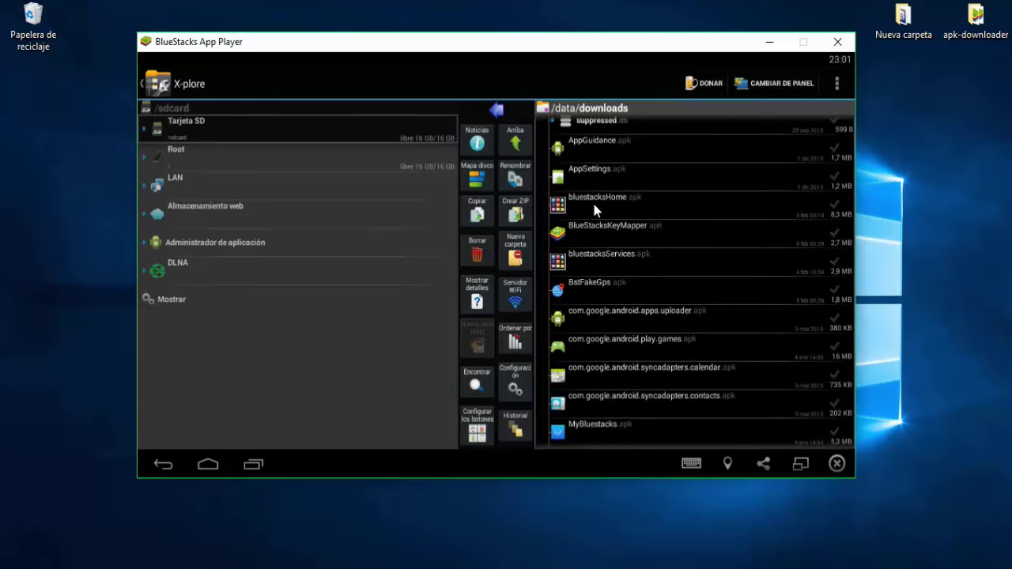
Mark bluestacksHome, bluestacksServices, MyBluestacks and S2P APK files in /data/downloads and delete them
{"action": "left_click", "coordinate": [835, 206]}
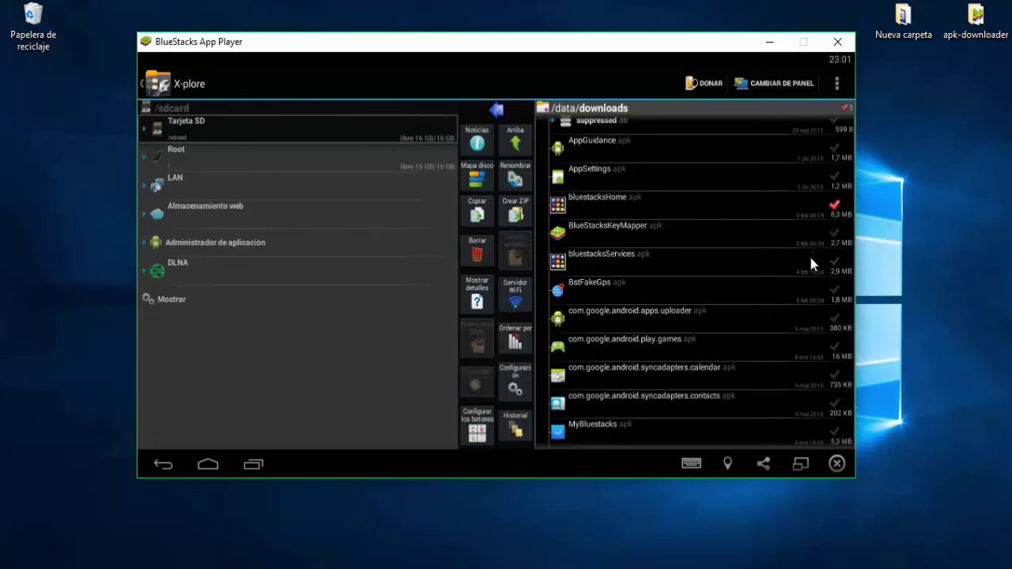
{"action": "left_click", "coordinate": [835, 264]}
{"action": "left_click_drag", "start_coordinate": [723, 356], "coordinate": [703, 211]}
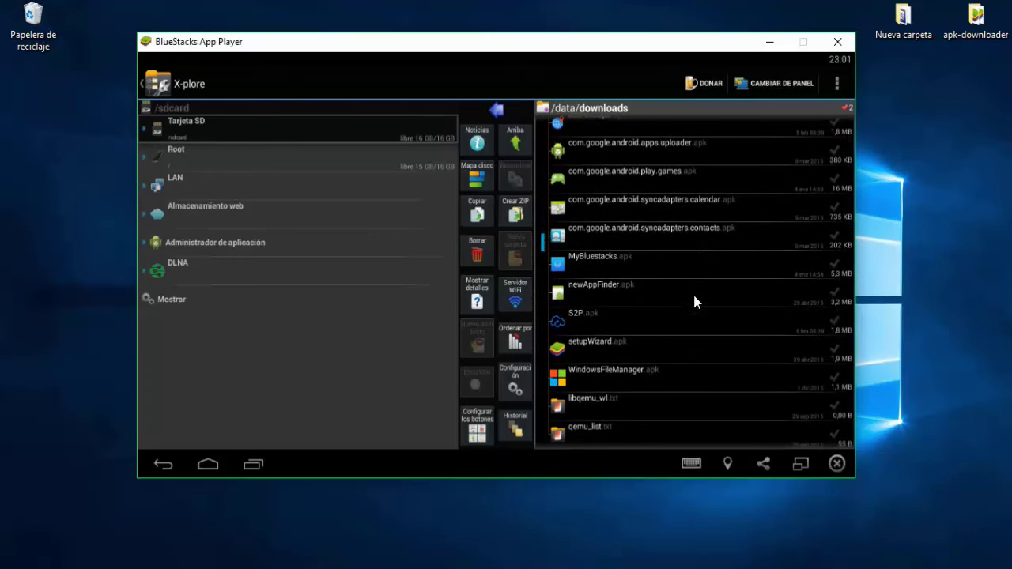
{"action": "left_click", "coordinate": [835, 263]}
{"action": "left_click_drag", "start_coordinate": [657, 285], "coordinate": [653, 382]}
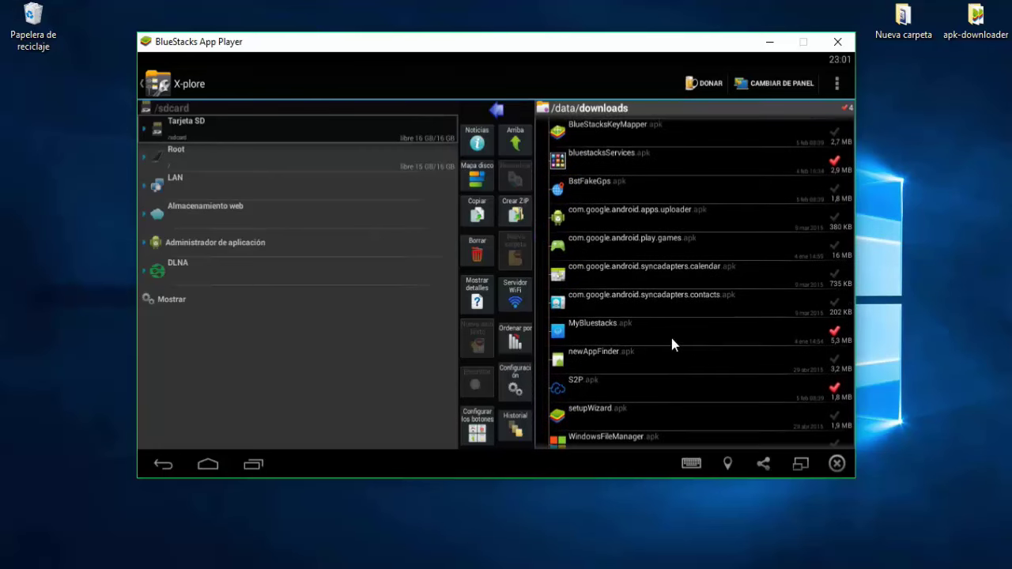
{"action": "left_click_drag", "start_coordinate": [657, 282], "coordinate": [606, 372]}
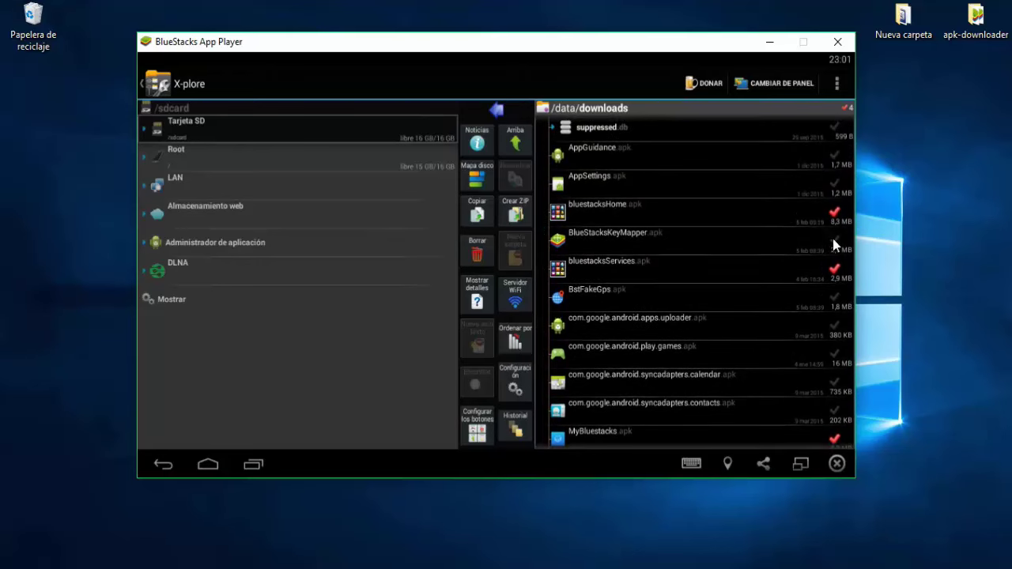
{"action": "left_click", "coordinate": [478, 251]}
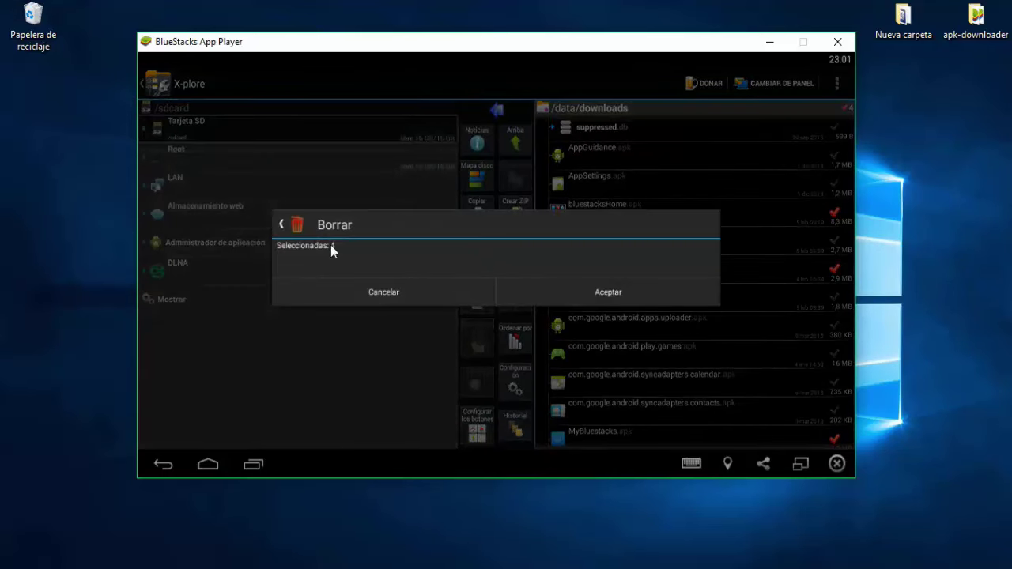
{"action": "left_click", "coordinate": [584, 295]}
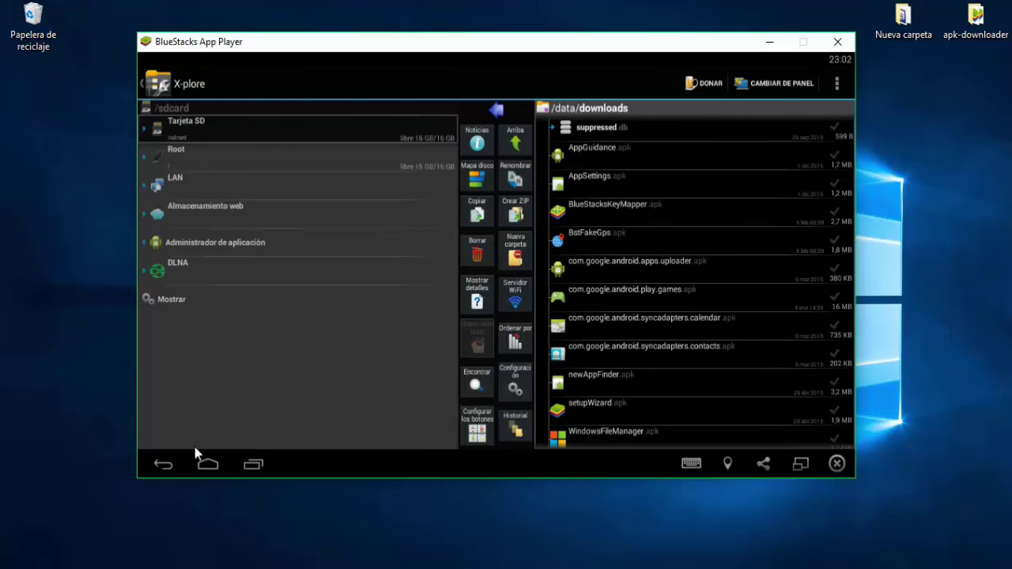
Return to the Android home screen and restart BlueStacks through its system tray entry
{"action": "left_click", "coordinate": [154, 470]}
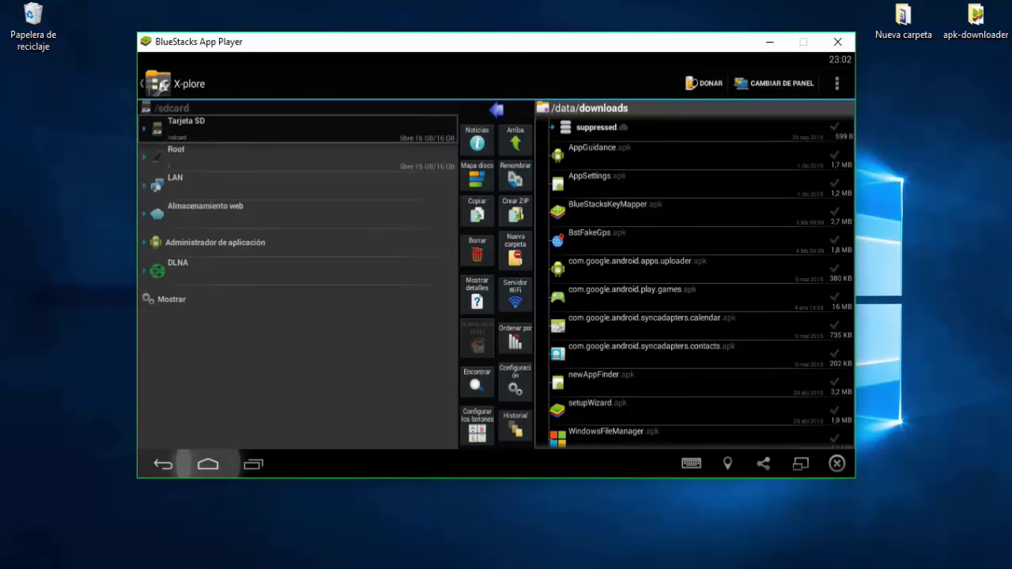
{"action": "left_click", "coordinate": [207, 464]}
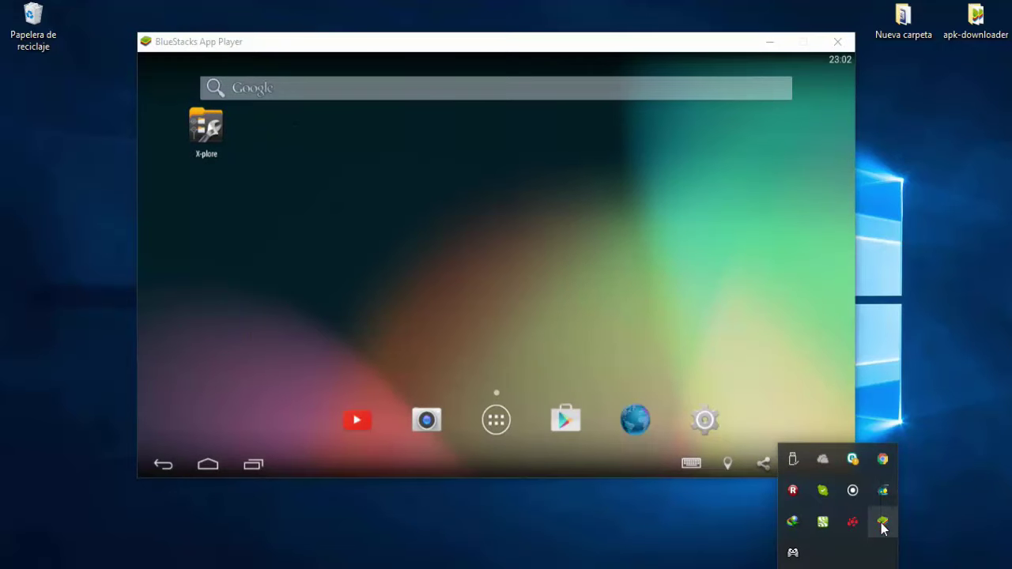
{"action": "right_click", "coordinate": [883, 520]}
{"action": "left_click", "coordinate": [810, 435]}
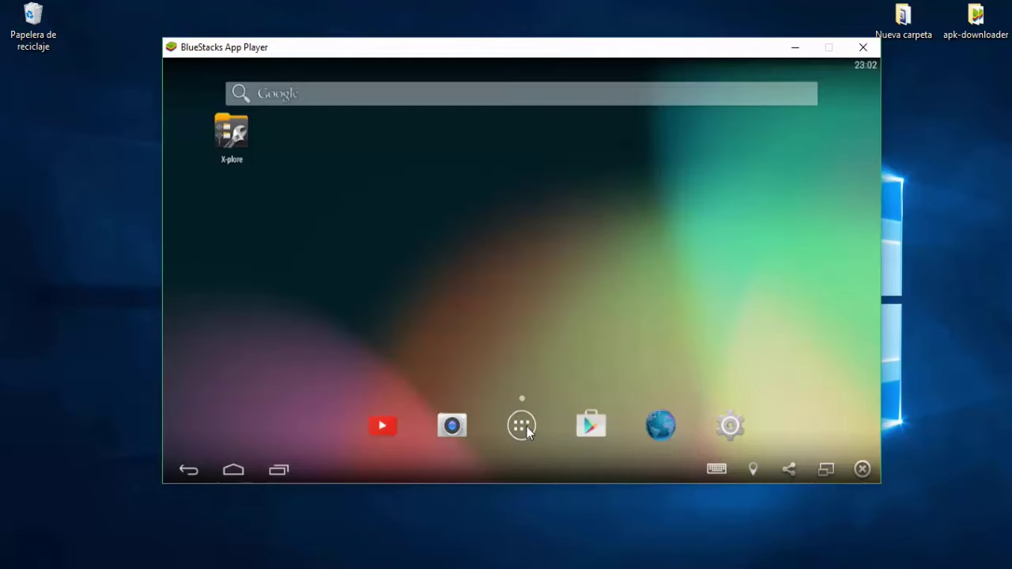
Display all installed apps to review them, repositioning the emulator window on the desktop
{"action": "mouse_move", "coordinate": [556, 50]}
{"action": "left_mouse_down"}
{"action": "mouse_move", "coordinate": [527, 82]}
{"action": "mouse_move", "coordinate": [564, 40]}
{"action": "left_mouse_up"}
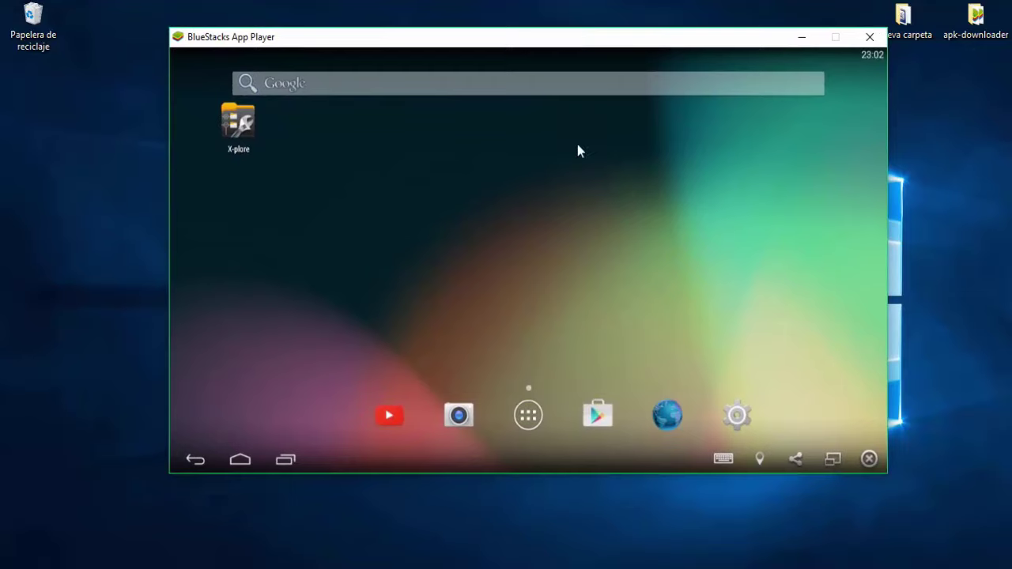
{"action": "left_click", "coordinate": [530, 429]}
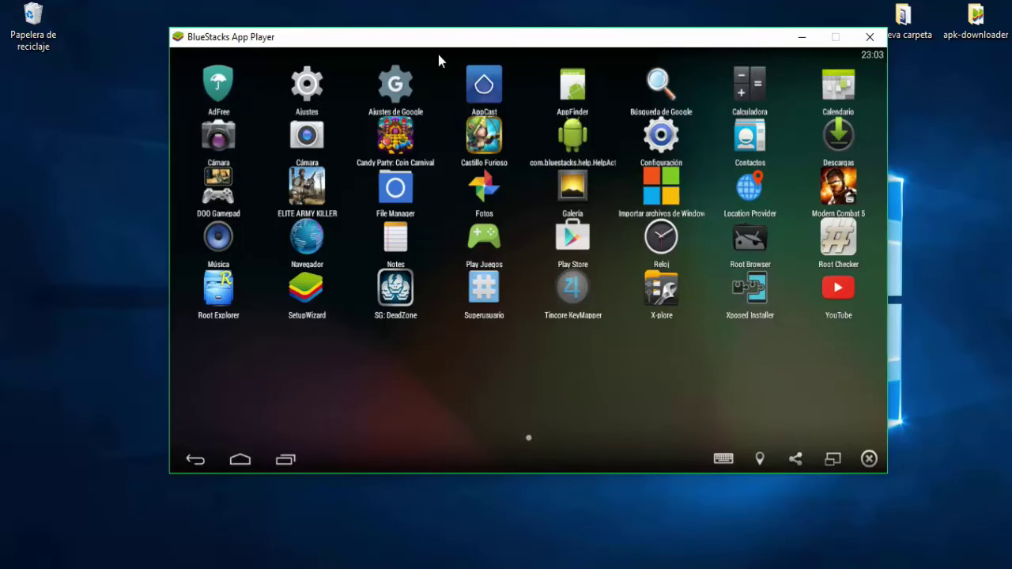
{"action": "mouse_move", "coordinate": [440, 41]}
{"action": "left_mouse_down"}
{"action": "mouse_move", "coordinate": [368, 38]}
{"action": "mouse_move", "coordinate": [455, 36]}
{"action": "mouse_move", "coordinate": [428, 41]}
{"action": "left_mouse_up"}
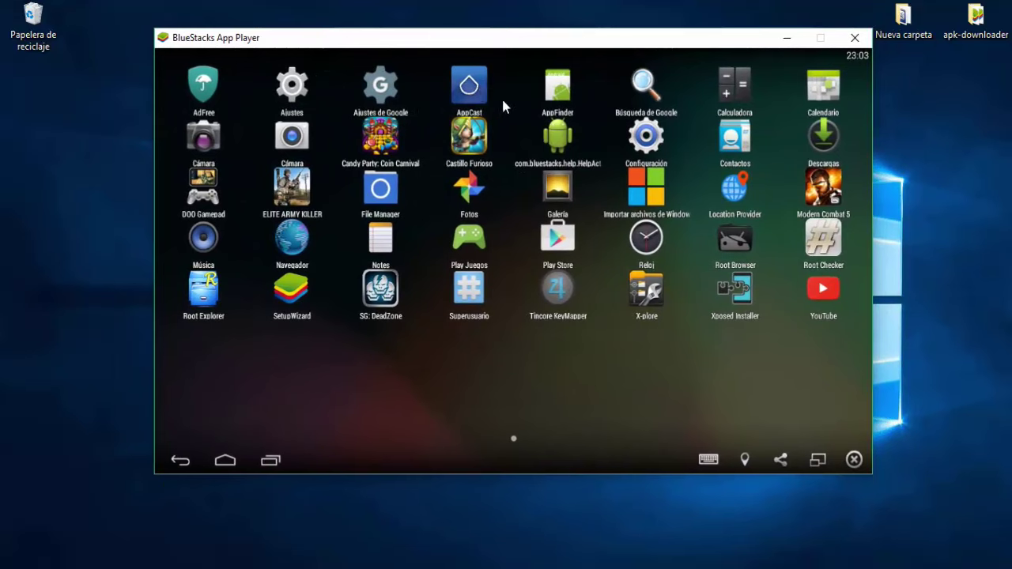